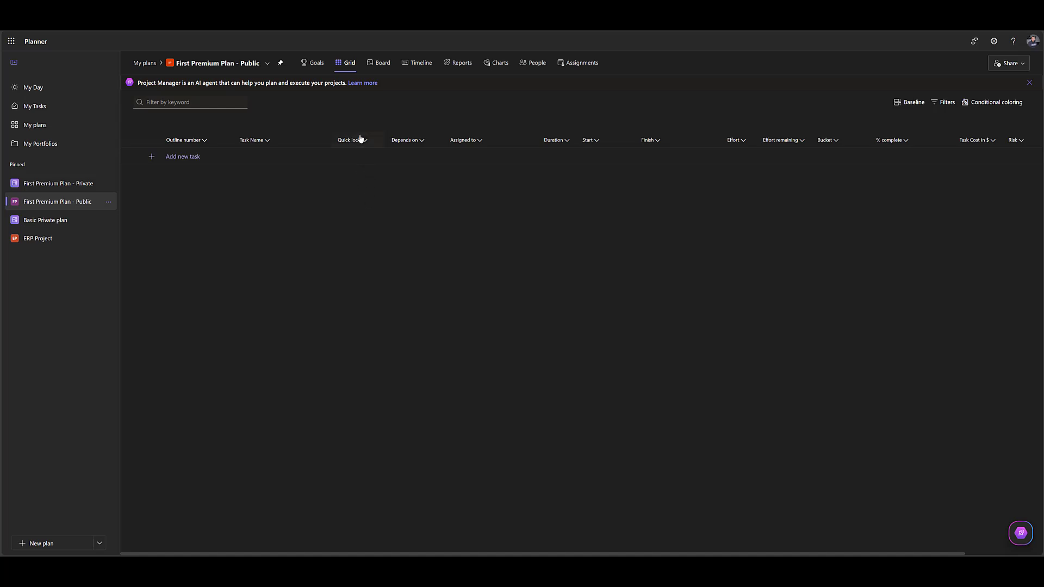
Move the Quick look column so it sits between the % complete and Task Cost in $ columns.
left_click_drag(361, 139, 937, 137)
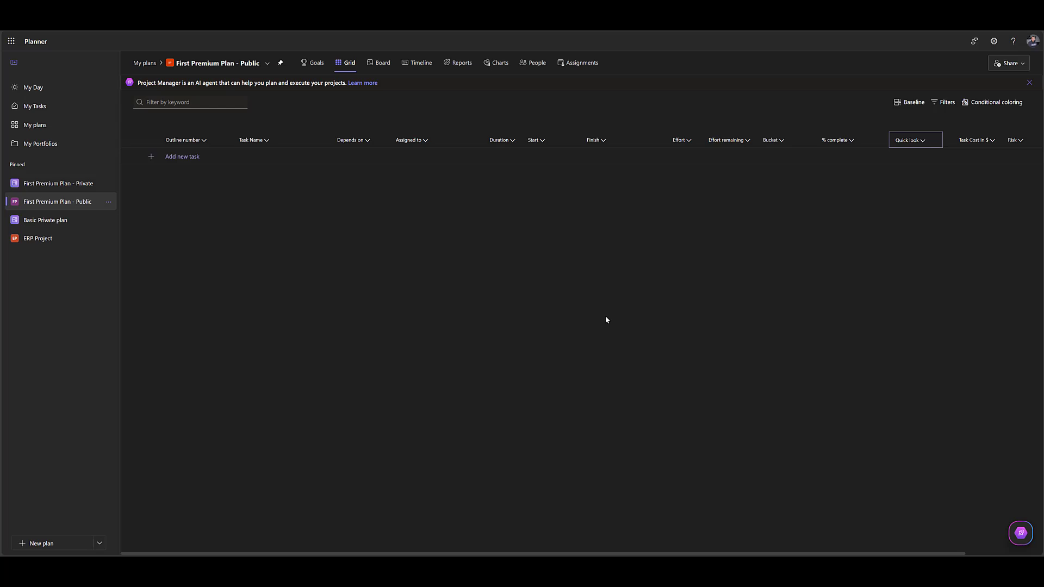
Add three tasks named T1, T2 and T3 to the plan.
left_click(191, 160)
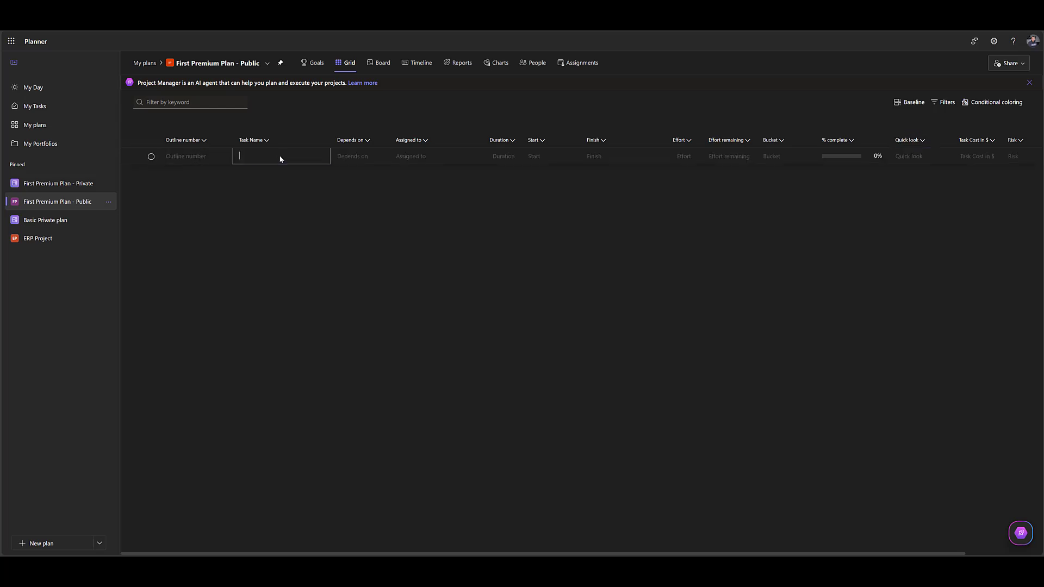
type("T1")
key("Return")
type("T")
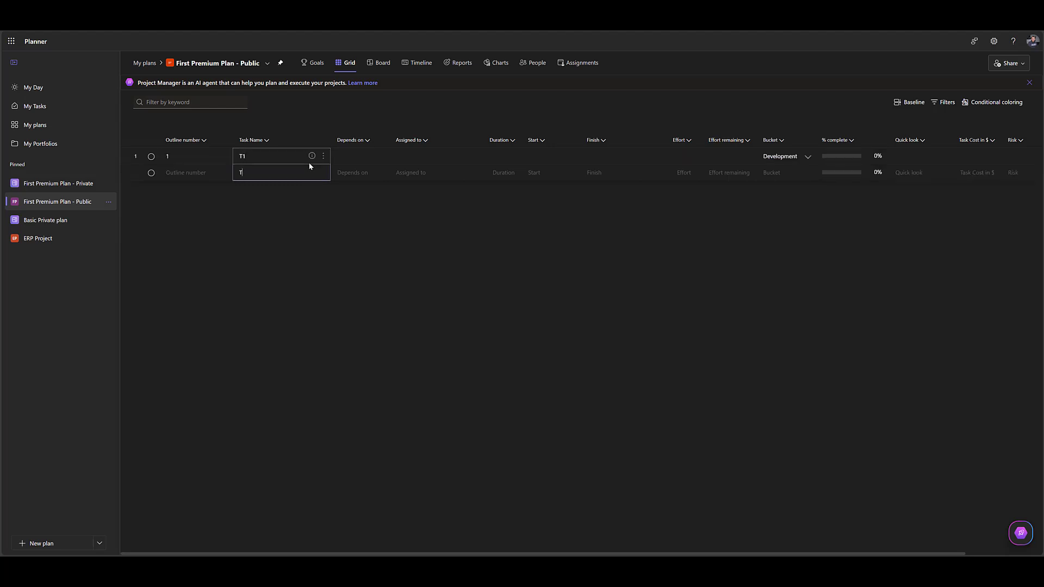
type("2")
key("Return")
type("T3")
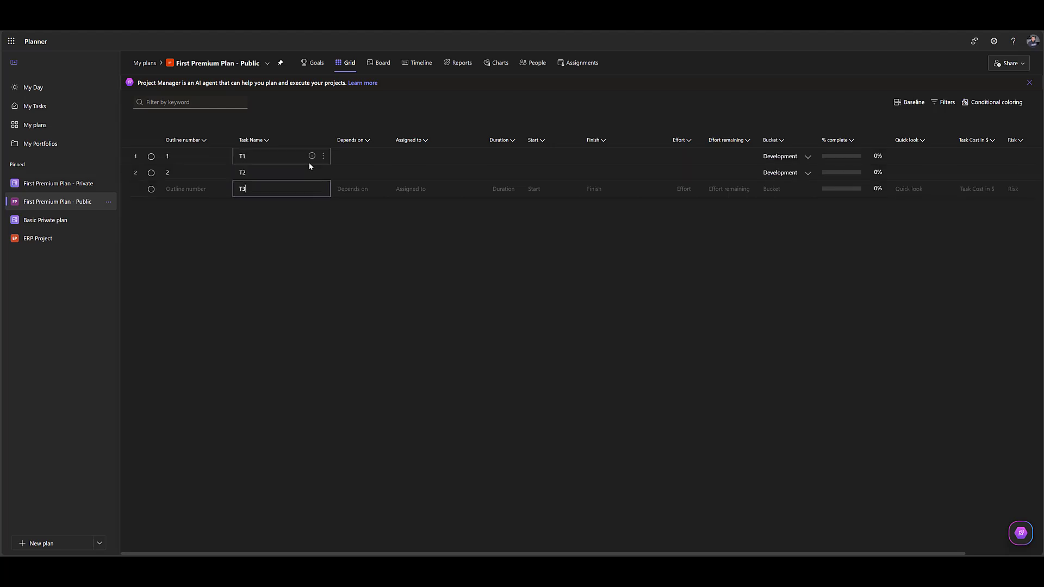
key("Return")
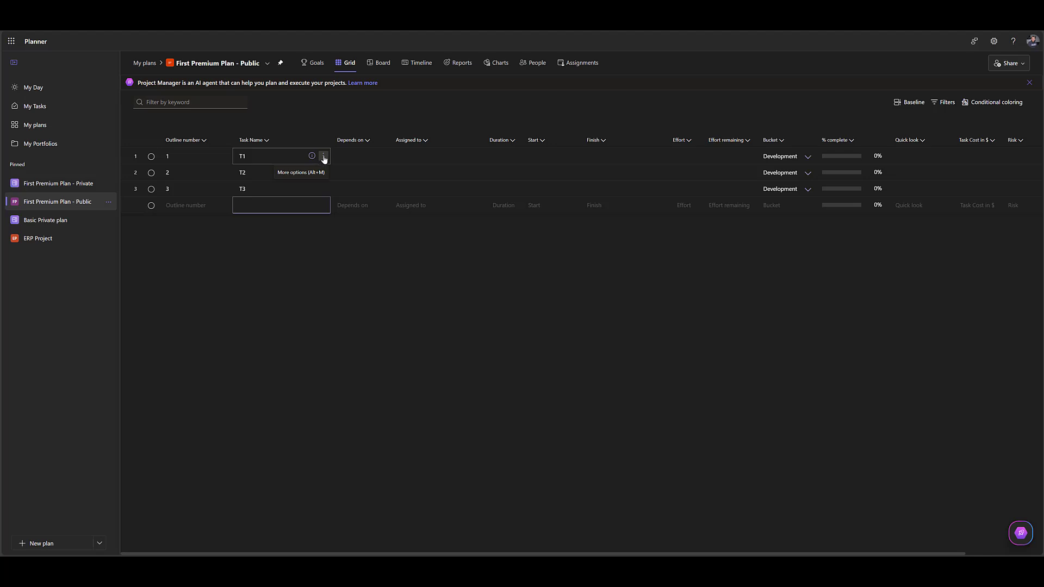
Delete the tasks T1, T2 and T3 from the plan.
left_click(324, 159)
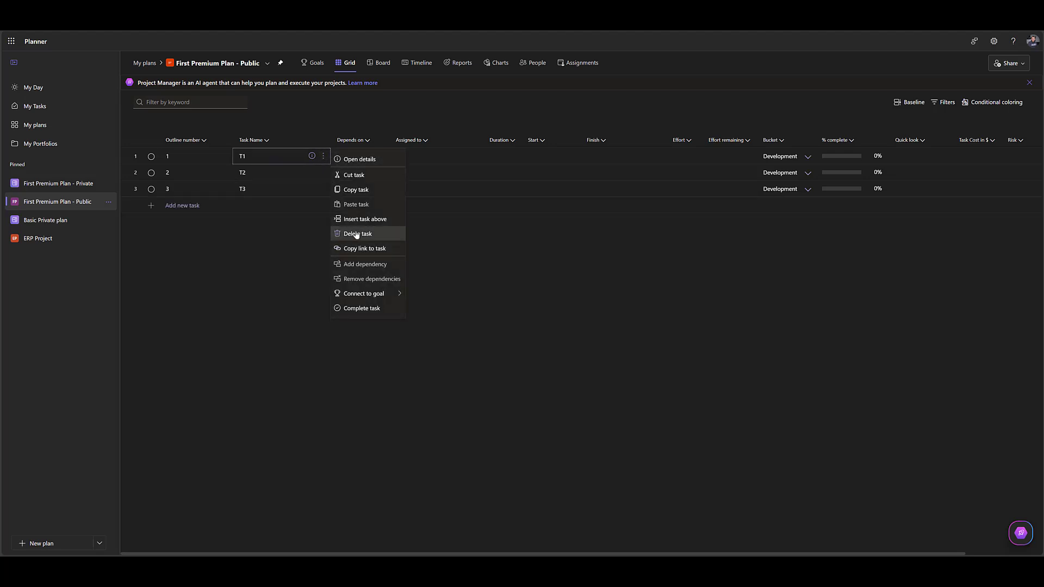
left_click(355, 234)
left_click(323, 156)
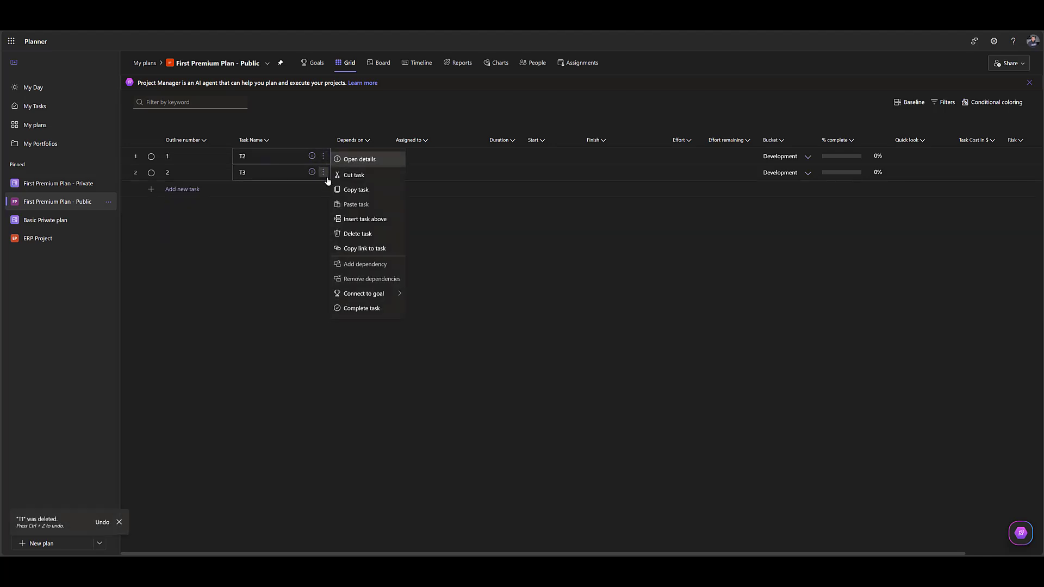
left_click(342, 233)
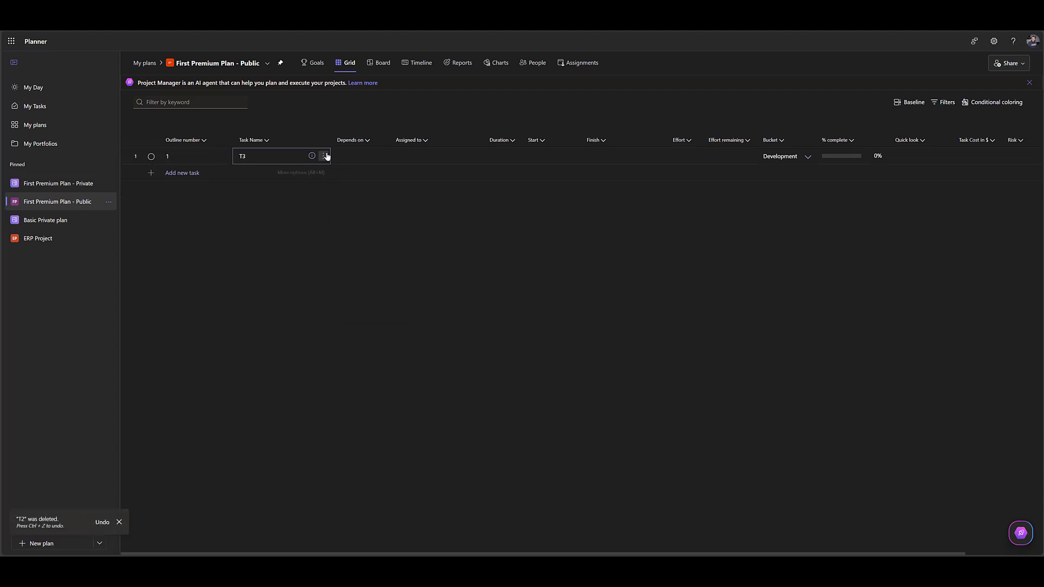
left_click(323, 157)
left_click(353, 233)
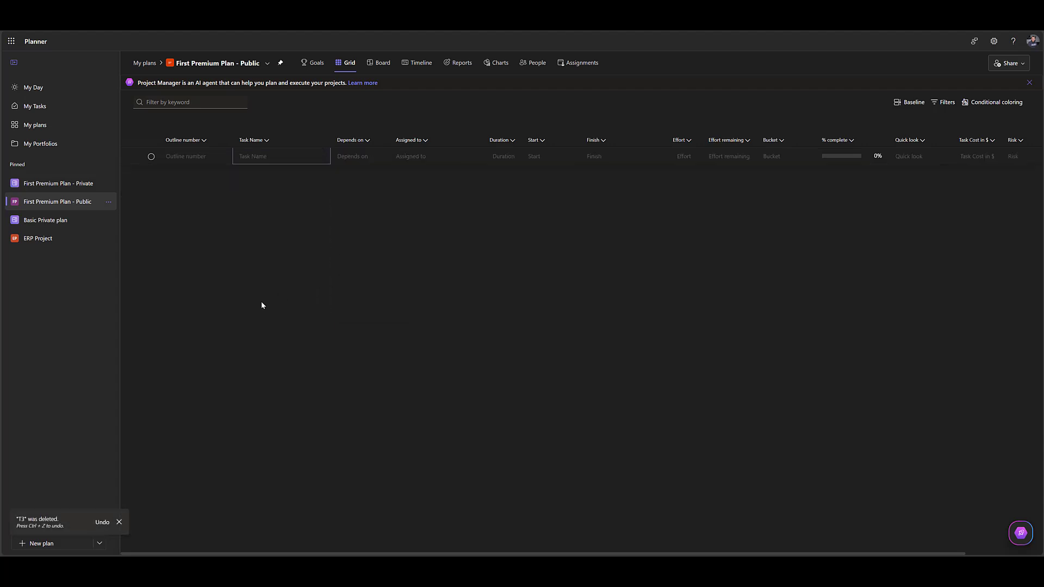
Add a task named First Premium Plan Summary Project Task.
left_click(270, 159)
type("First Premium Pl")
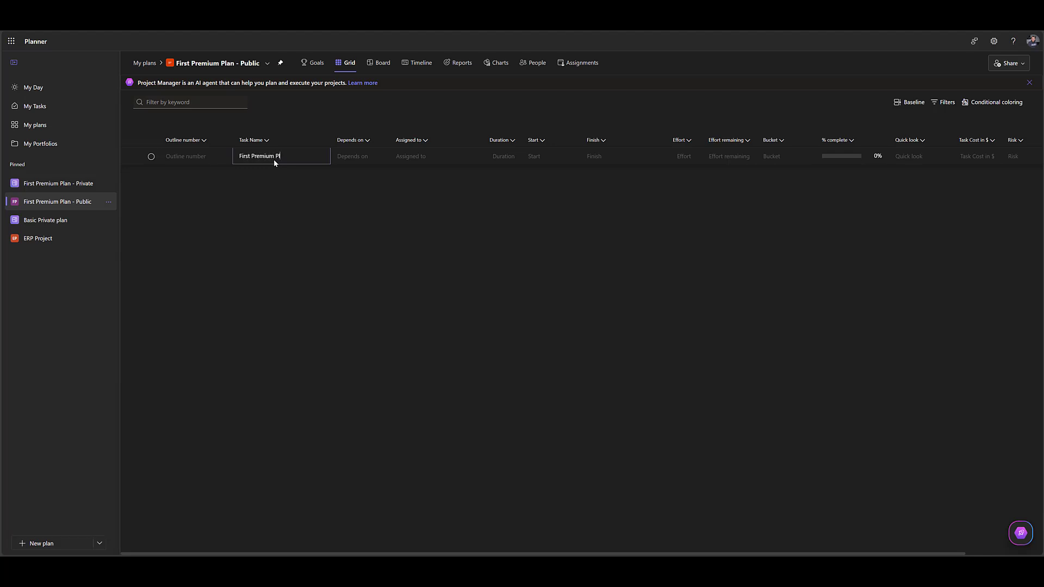
type("an Summary Project Task")
key("Return")
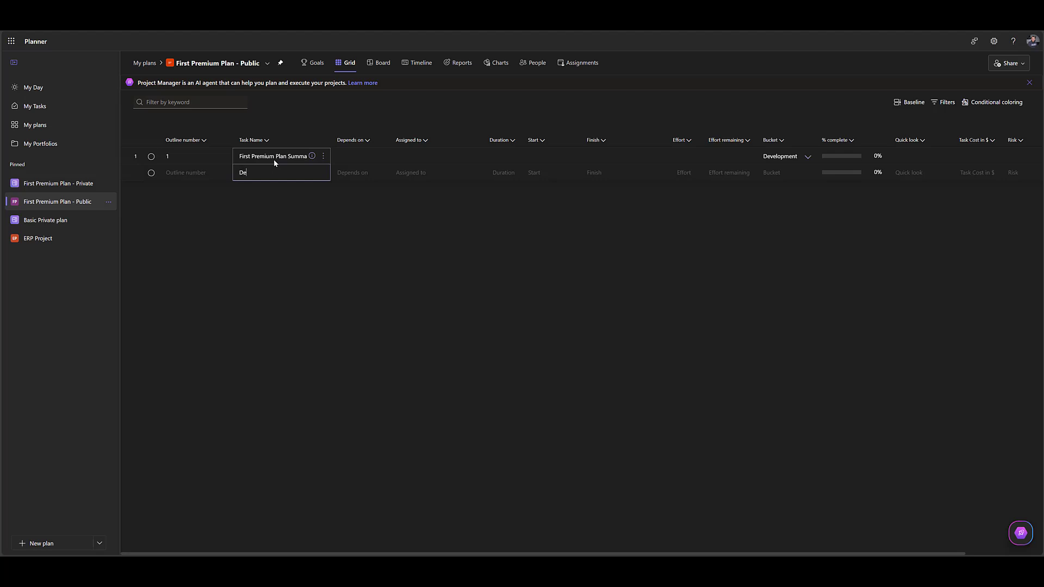
Add a task named Desing and make it a subtask of the First Premium Plan summary task.
key("Return")
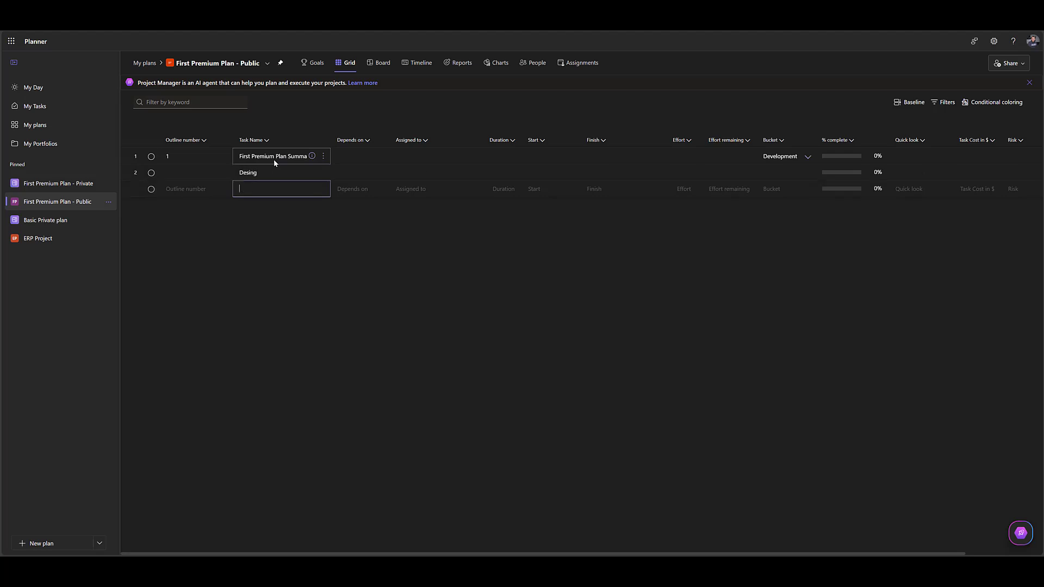
key("Escape")
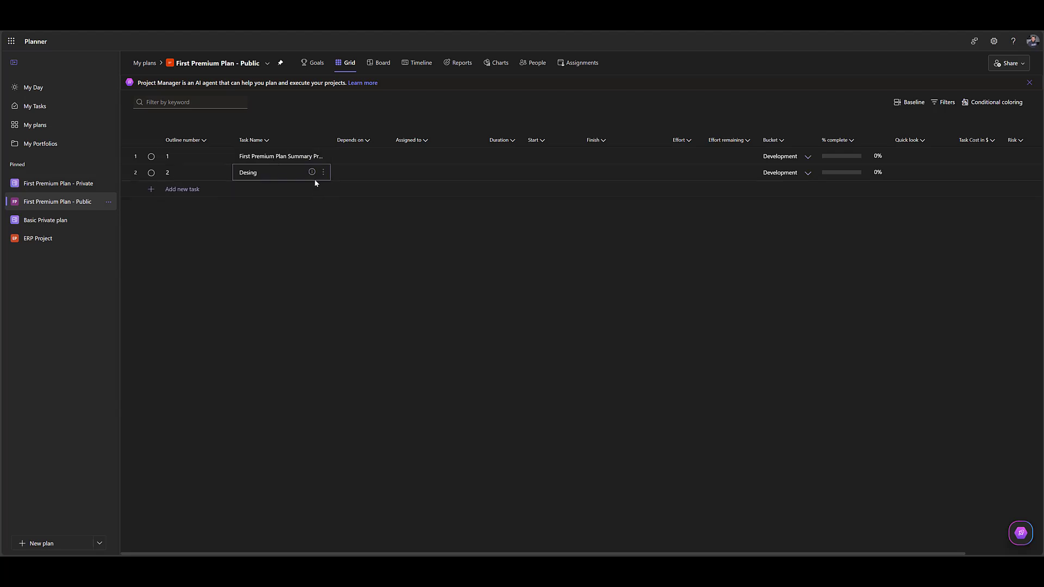
right_click(126, 172)
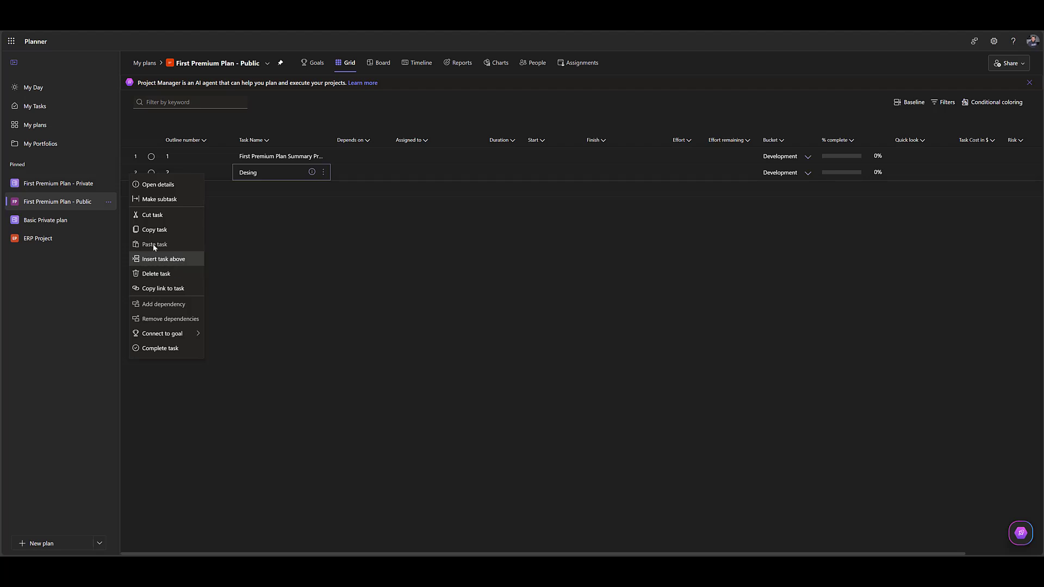
left_click(161, 199)
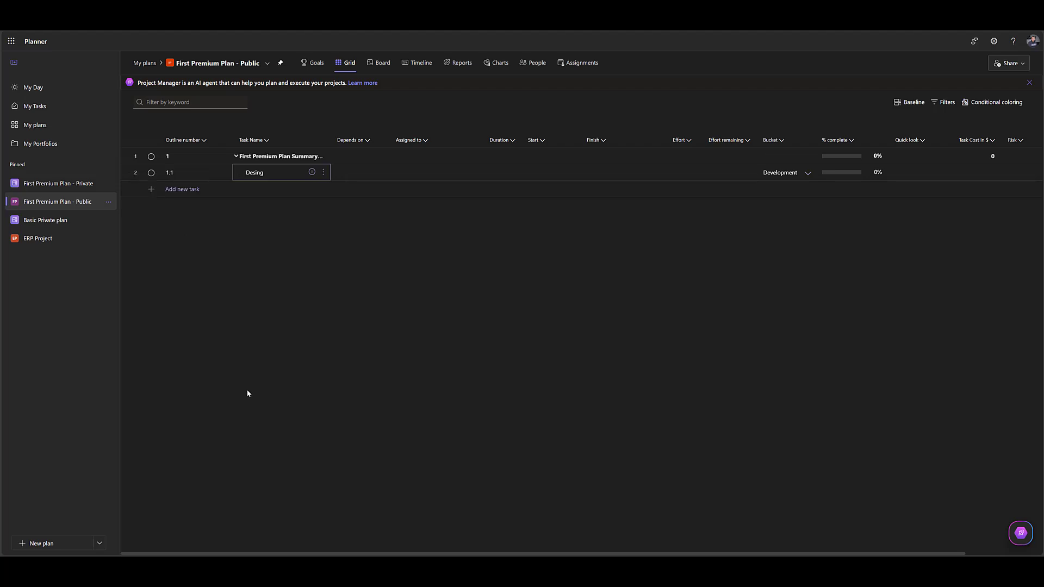
Add a task named Design the Login screen and make it a subtask of Desing.
left_click(183, 190)
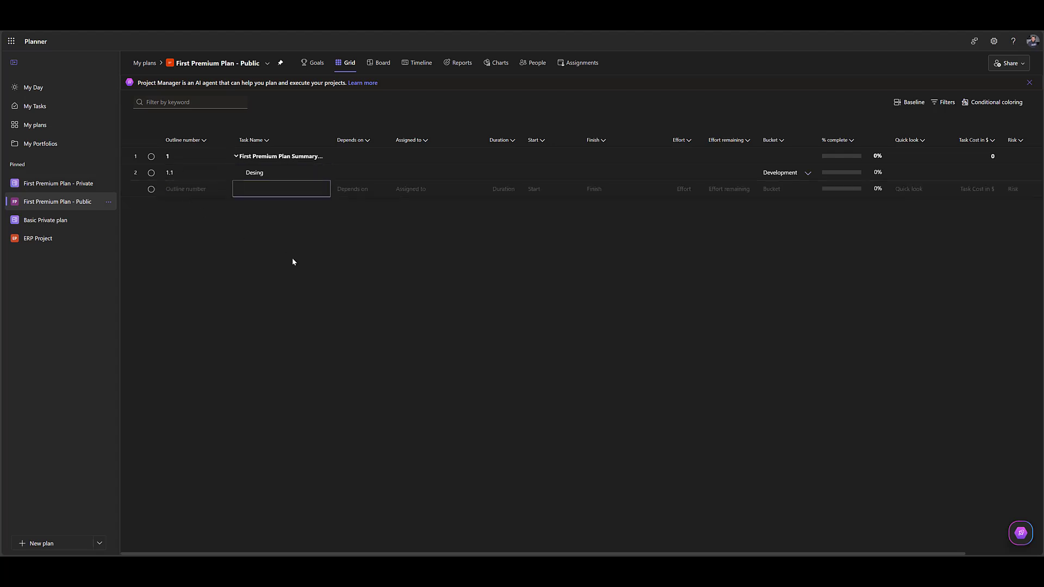
type("Design the Login screen")
key("Return")
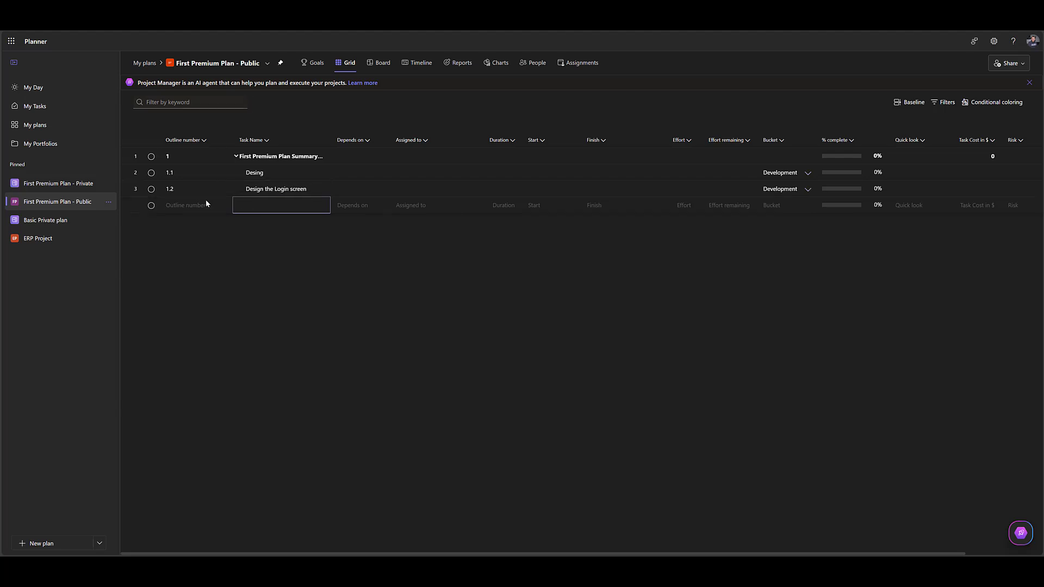
right_click(126, 188)
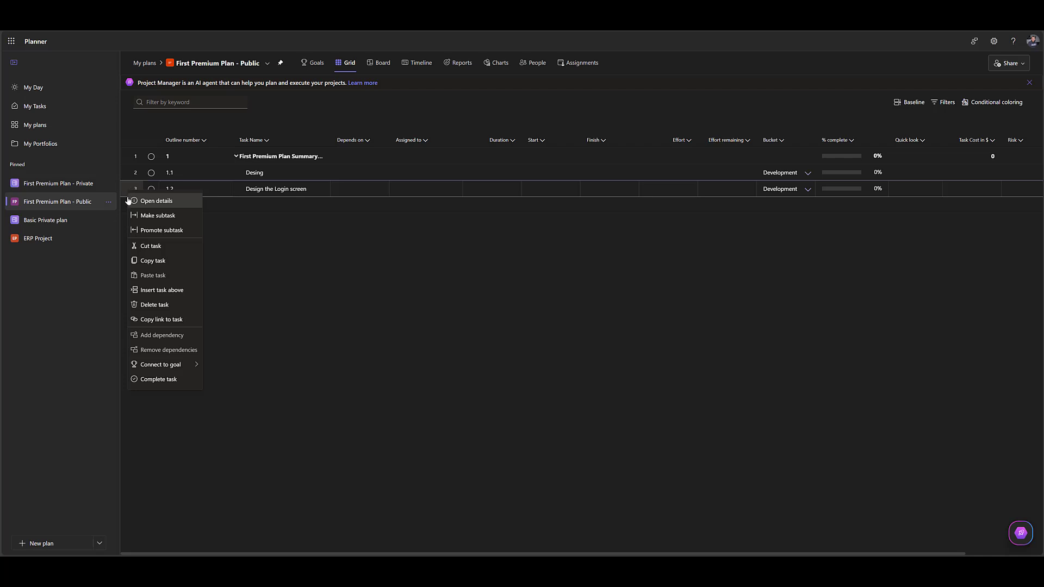
left_click(139, 218)
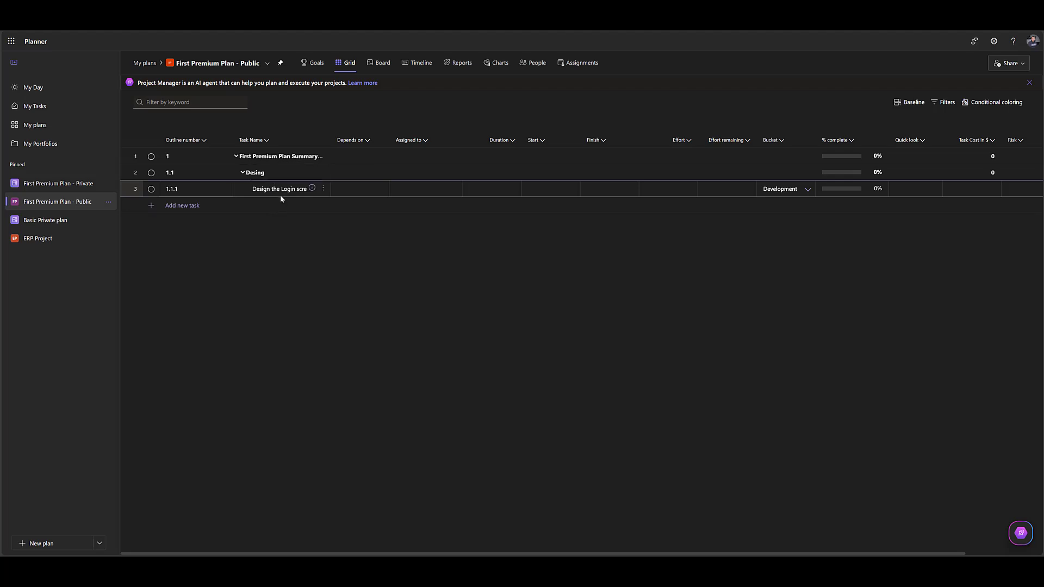
Add a task named Design Receivables screen below Design the Login screen.
left_click(168, 206)
type("D")
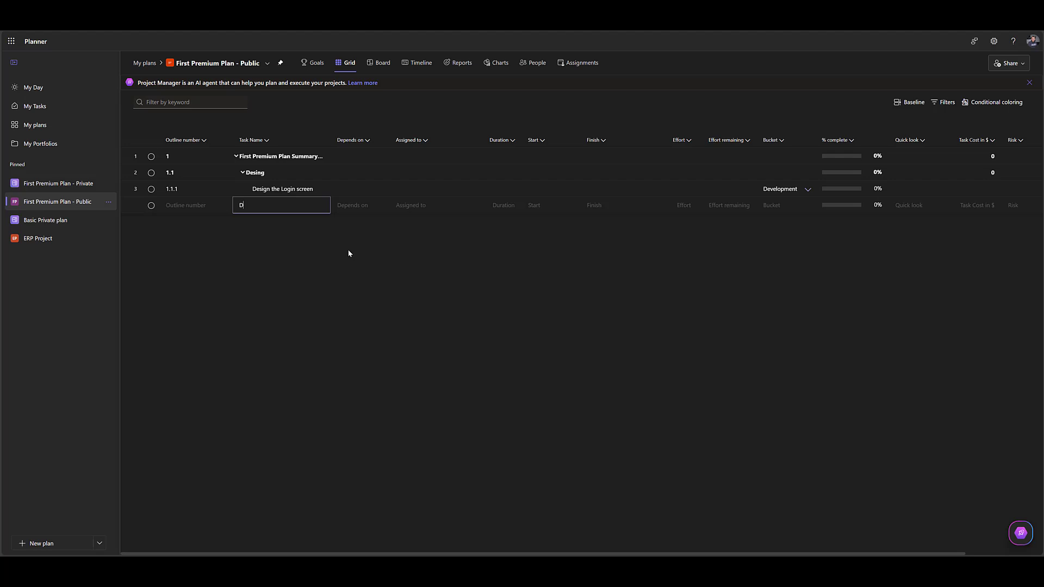
type("esign Receivables screen")
key("Return")
Add a task named Design Payables screen below Design Receivables screen.
type("Des")
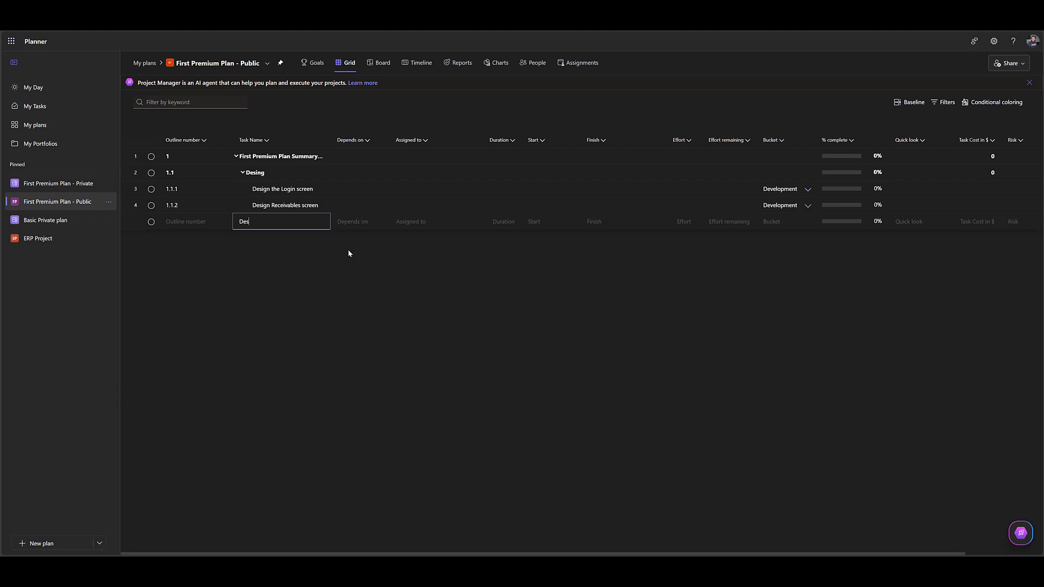
type("ign Payables screen")
key("Return")
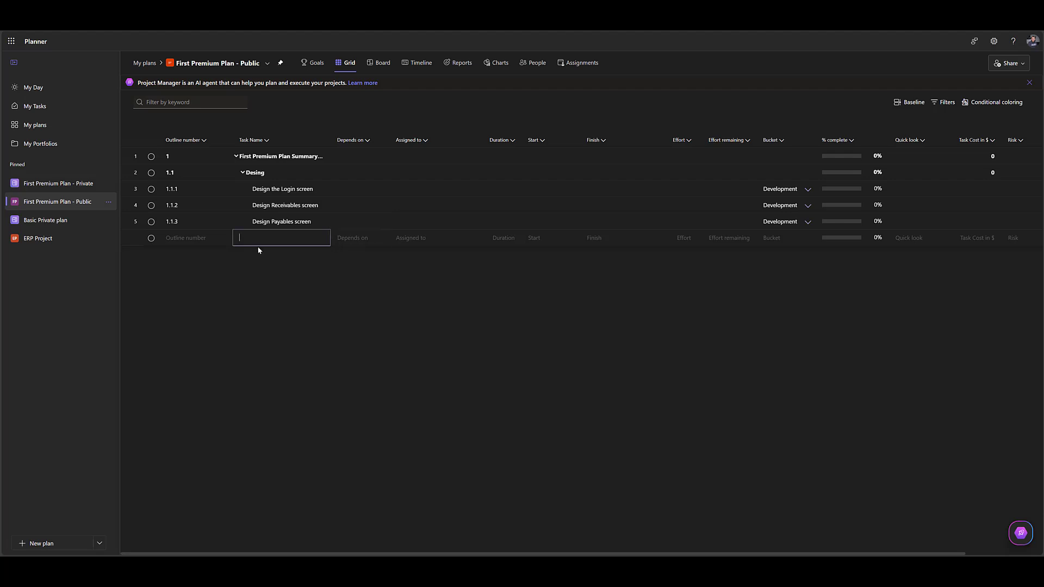
left_click(243, 247)
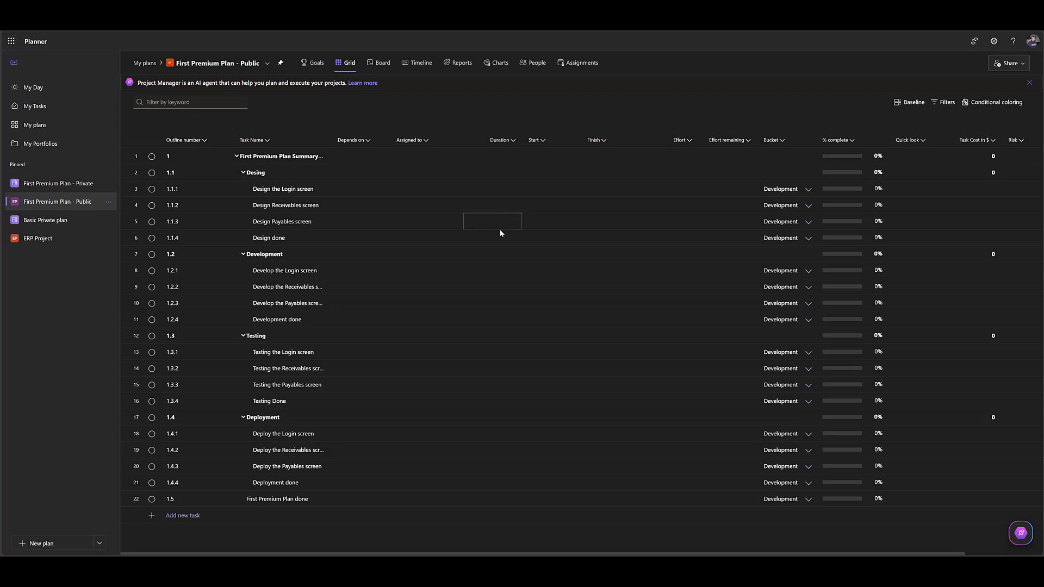
Set the durations of the Design done and Development done tasks to 0 days.
left_click(512, 241)
type("0")
key("Return")
key("Down")
key("Down")
key("Down")
key("Down")
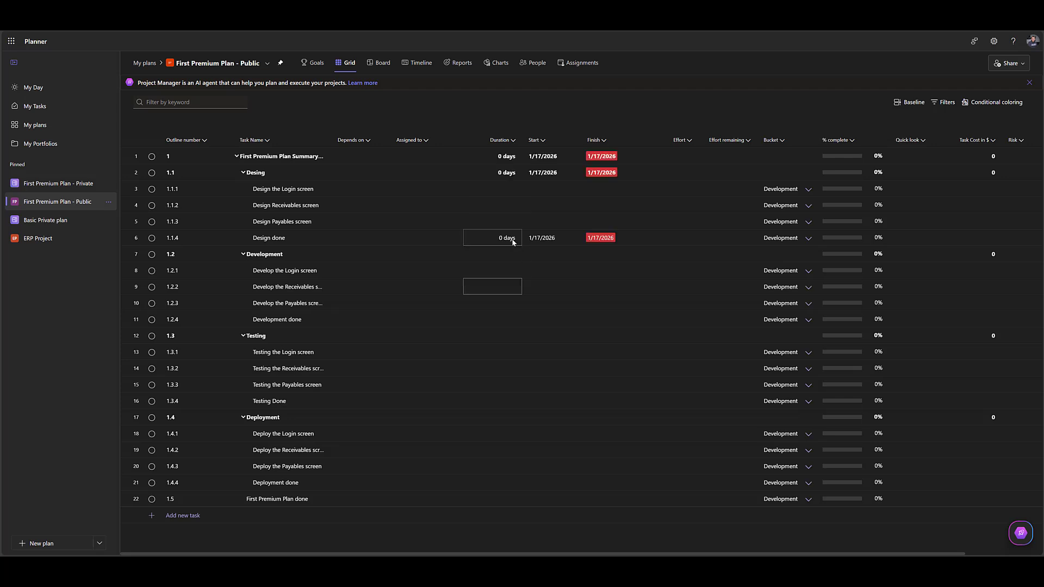
type("0")
key("Return")
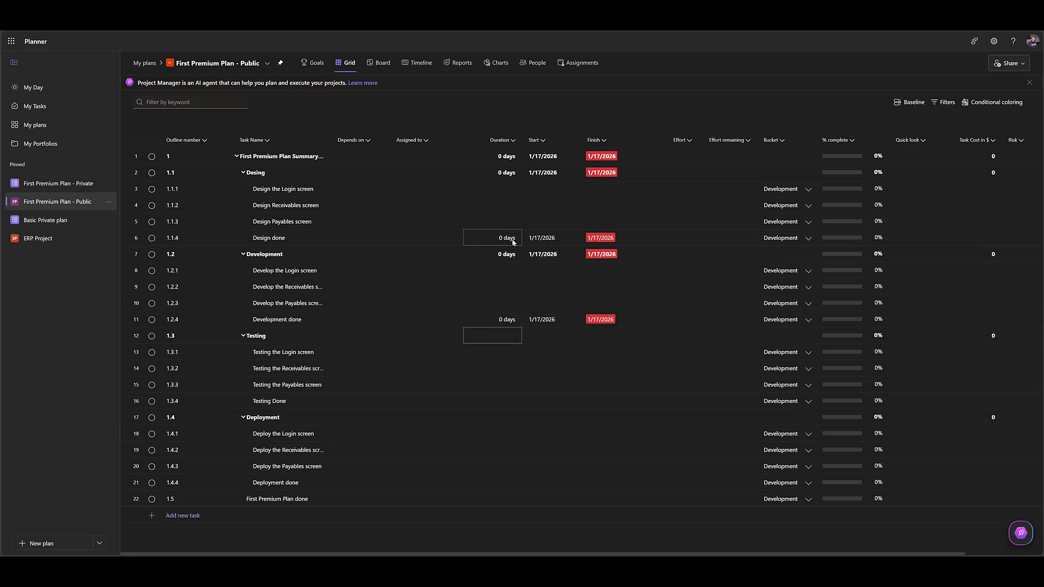
Set the durations of Testing Done, Deployment done and First Premium Plan done to 0 days.
key("Down")
key("Down")
key("Down")
key("Down")
type("0")
key("Return")
key("Down")
key("Down")
key("Down")
key("Down")
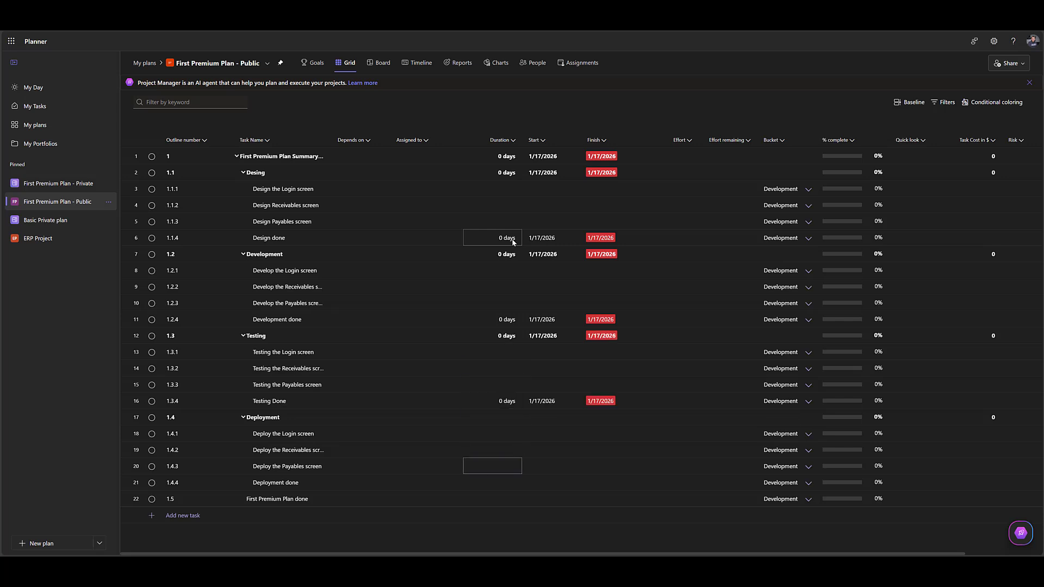
type("0")
key("Return")
type("0")
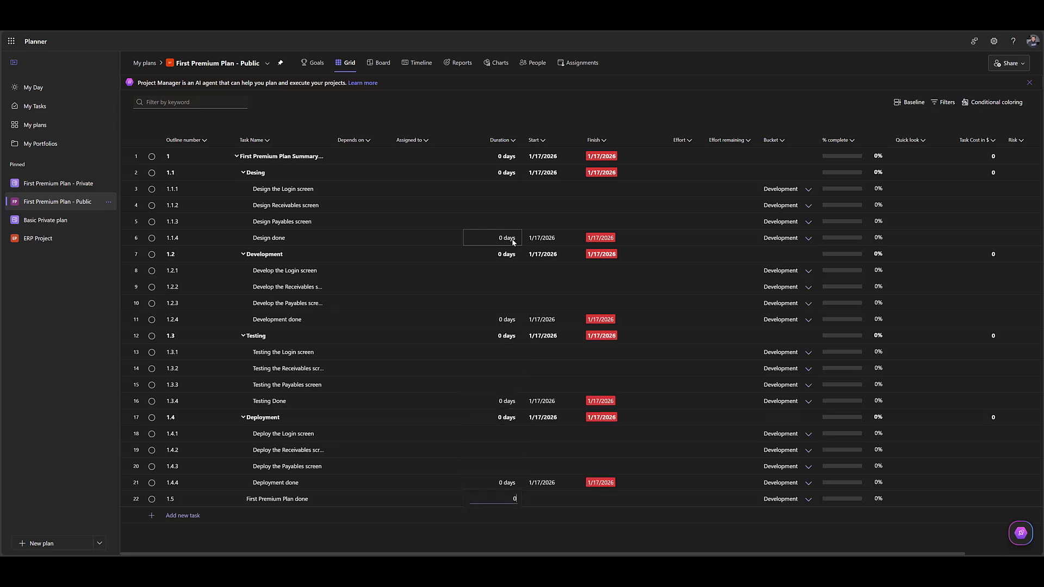
key("Return")
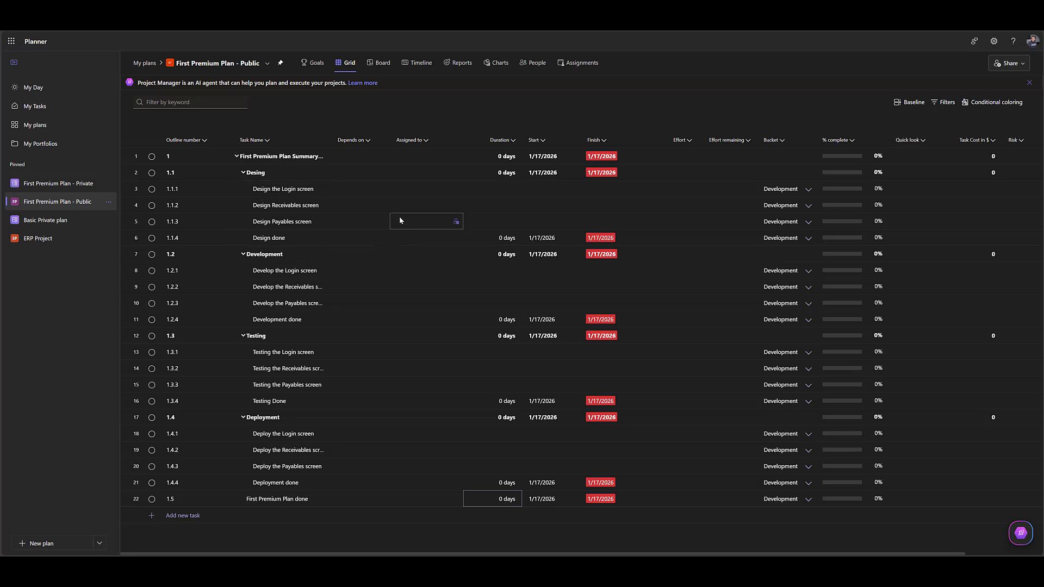
Set the design task durations to 1 day for the Login screen and 2 days each for the Receivables and Payables screens.
left_click(502, 191)
type("1")
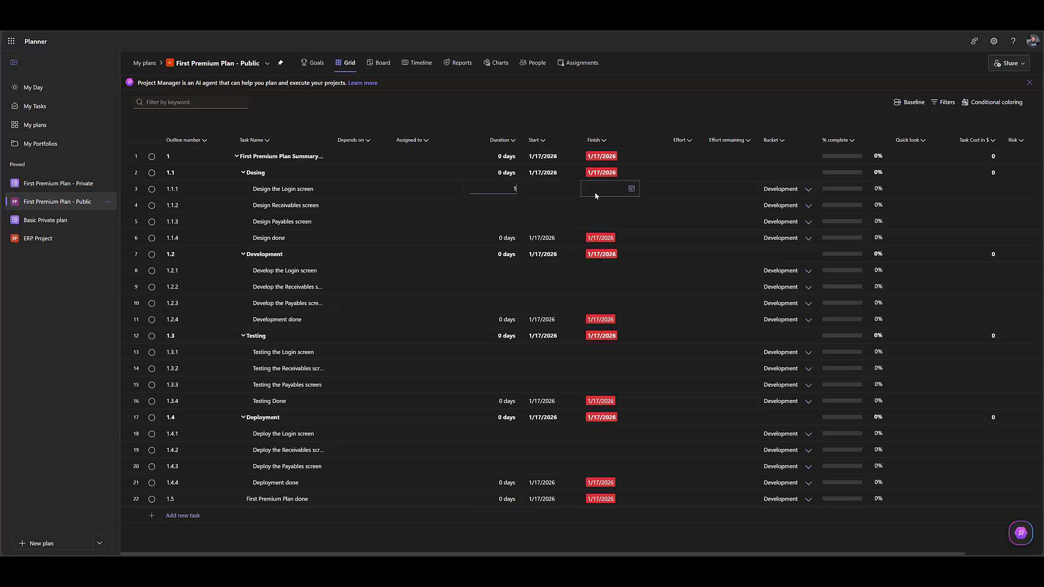
key("Return")
type("2")
key("Return")
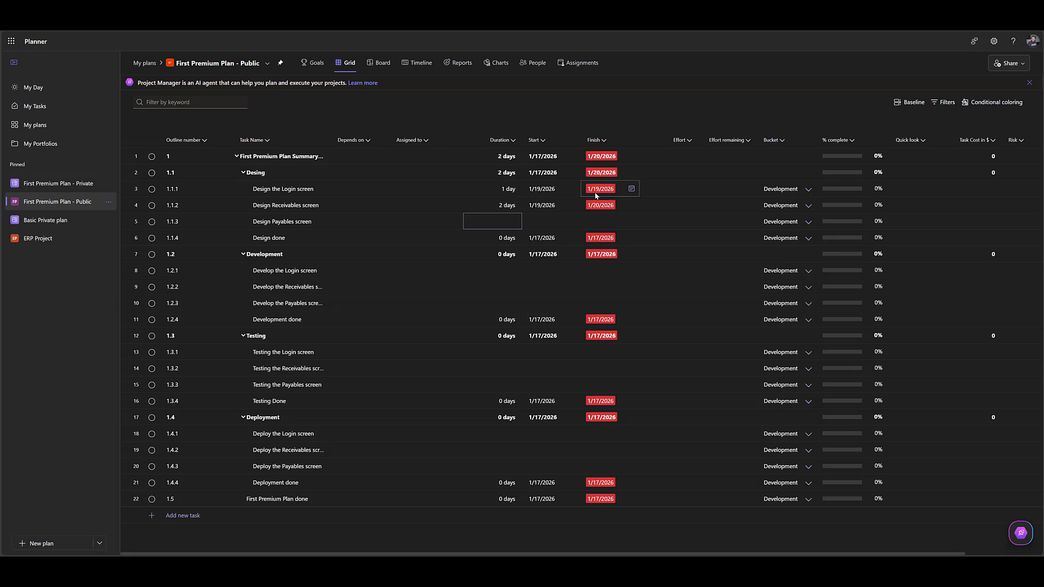
type("2")
key("Return")
Set the development task durations to 2 days for the Login screen and 4 days each for the Receivables and Payables screens.
key("Down")
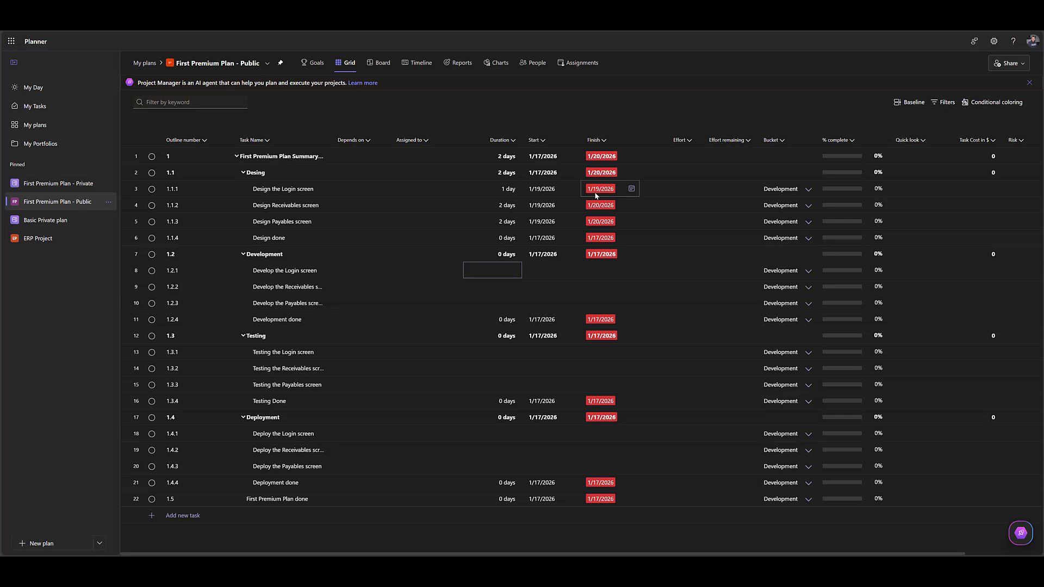
type("2")
key("Return")
type("4")
key("Return")
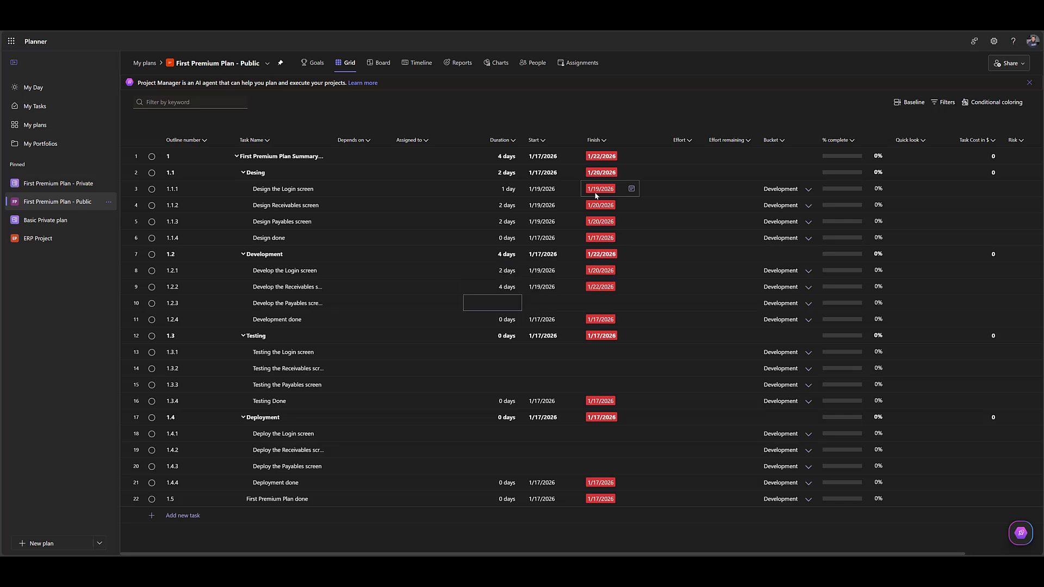
type("4")
key("Return")
Set the testing task durations to 1 day for the Login screen and 5 days each for the Receivables and Payables screens.
key("Down")
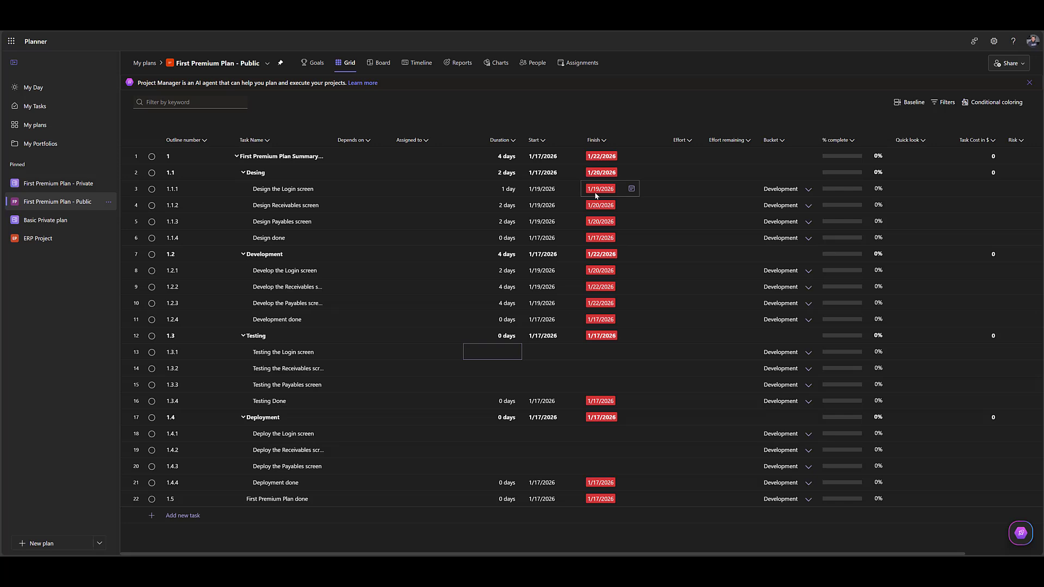
type("1")
key("Return")
type("5")
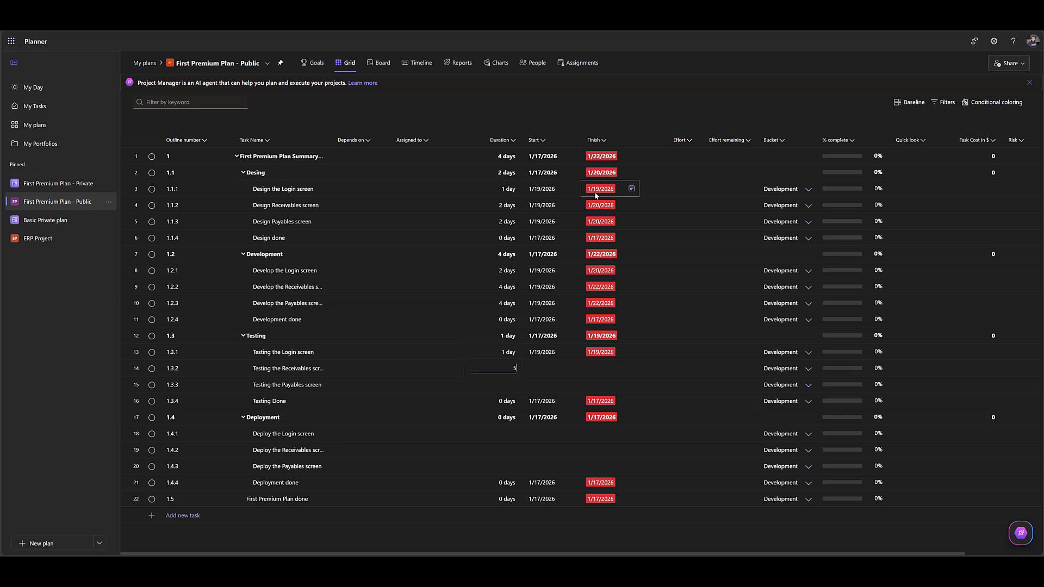
key("Return")
type("5")
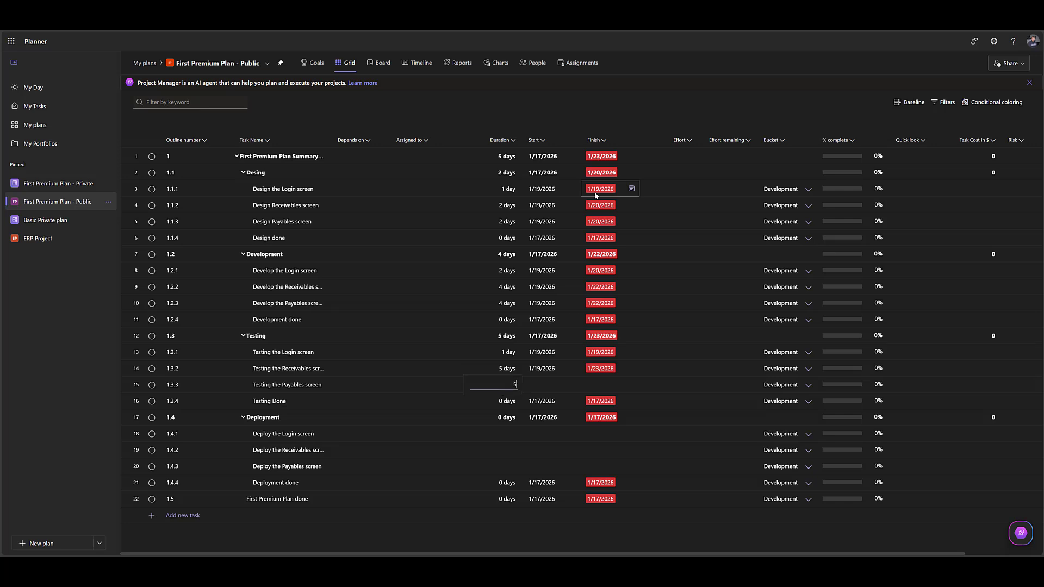
key("Return")
Set the durations of the Login, Receivables and Payables screen deployment tasks to 2 days each.
key("Down")
key("Down")
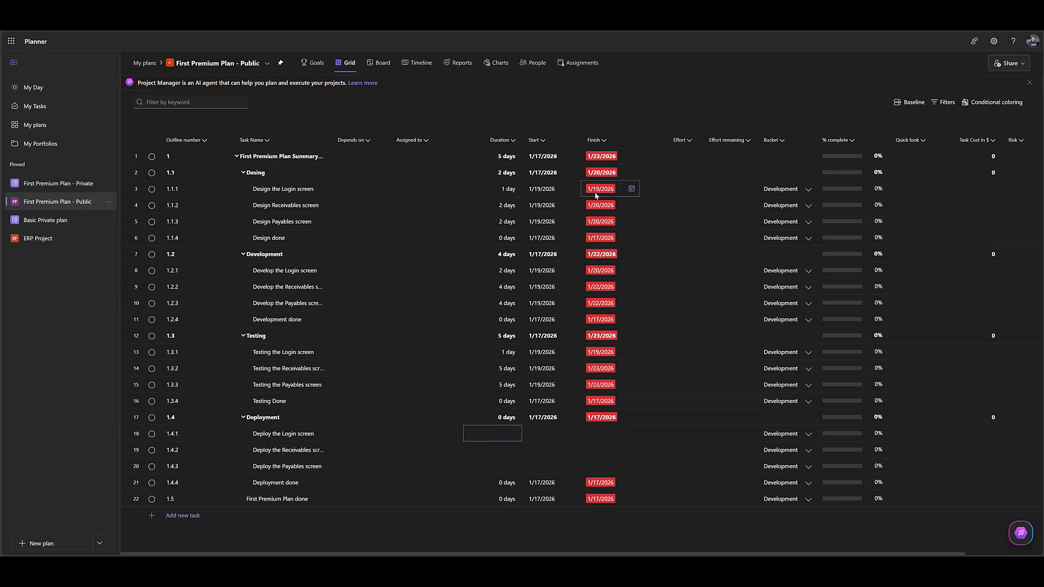
type("2")
key("Return")
type("2")
key("Return")
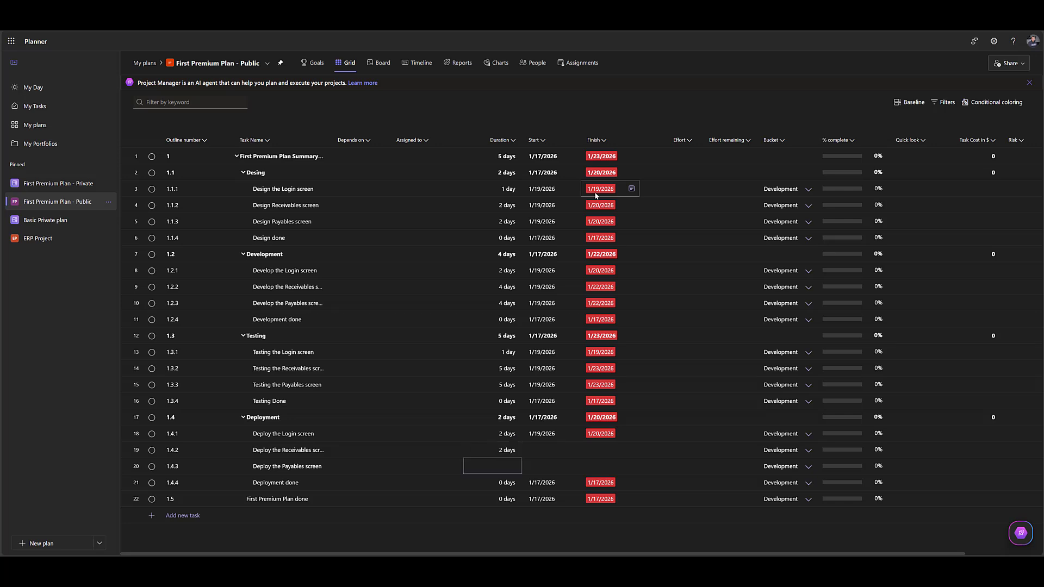
type("2")
key("Return")
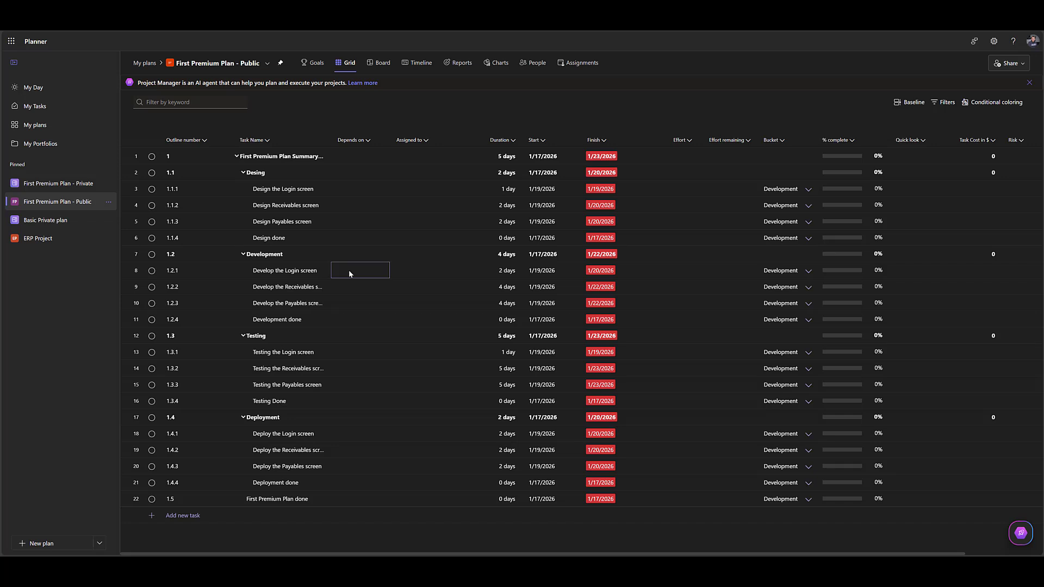
Make the Login, Receivables and Payables development tasks depend on tasks 3, 4 and 5 respectively, widening the Task Name column to show full names.
type("3")
key("Return")
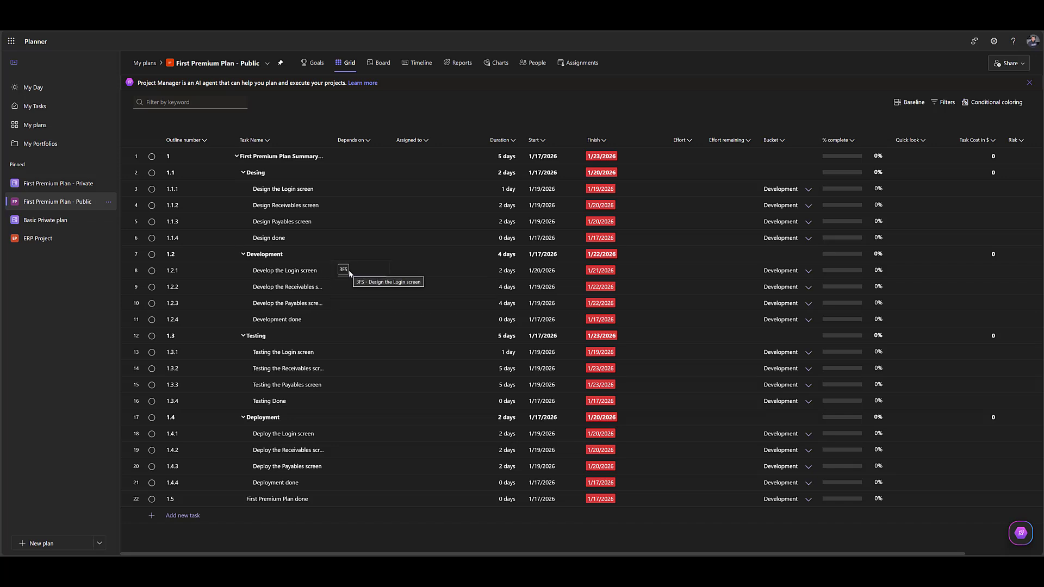
key("Return")
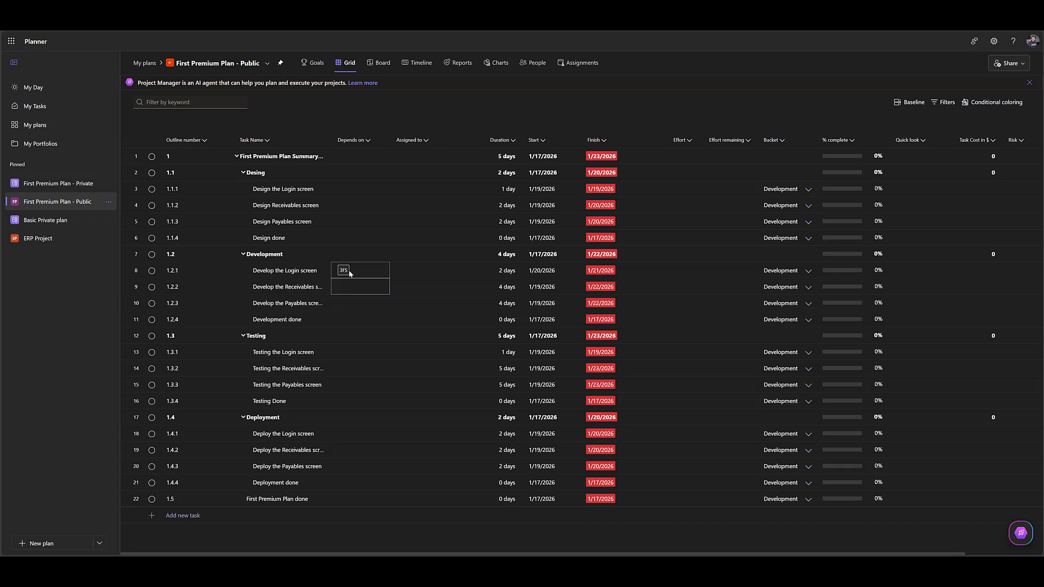
type("4")
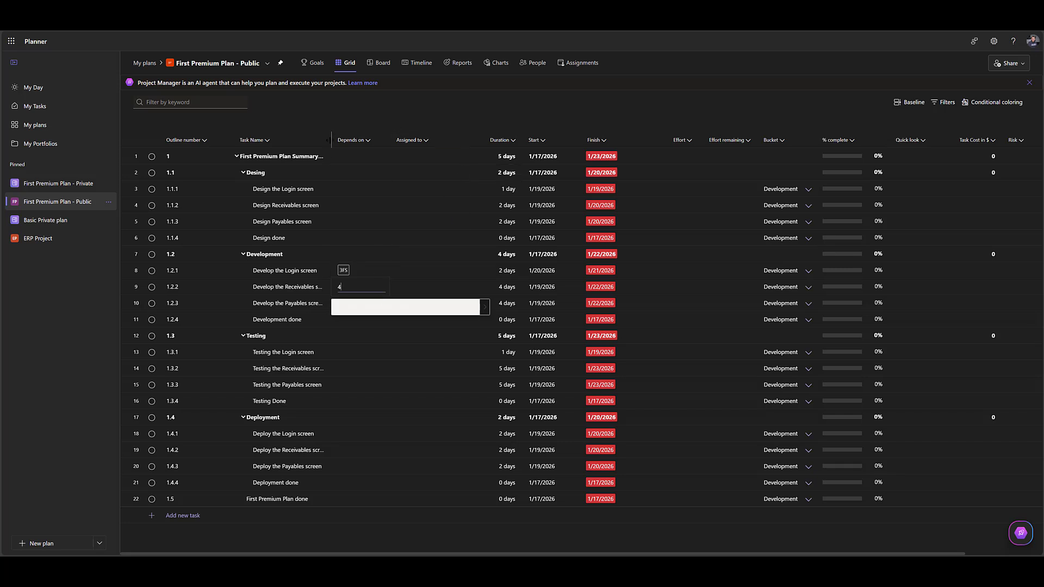
left_click_drag(330, 139, 364, 140)
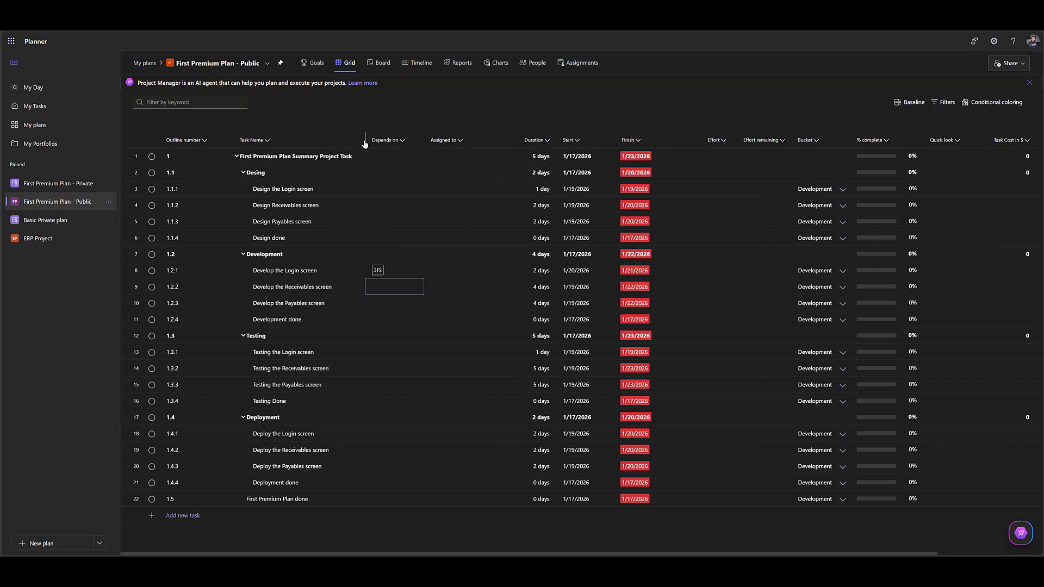
left_click(389, 286)
type("4")
key("Return")
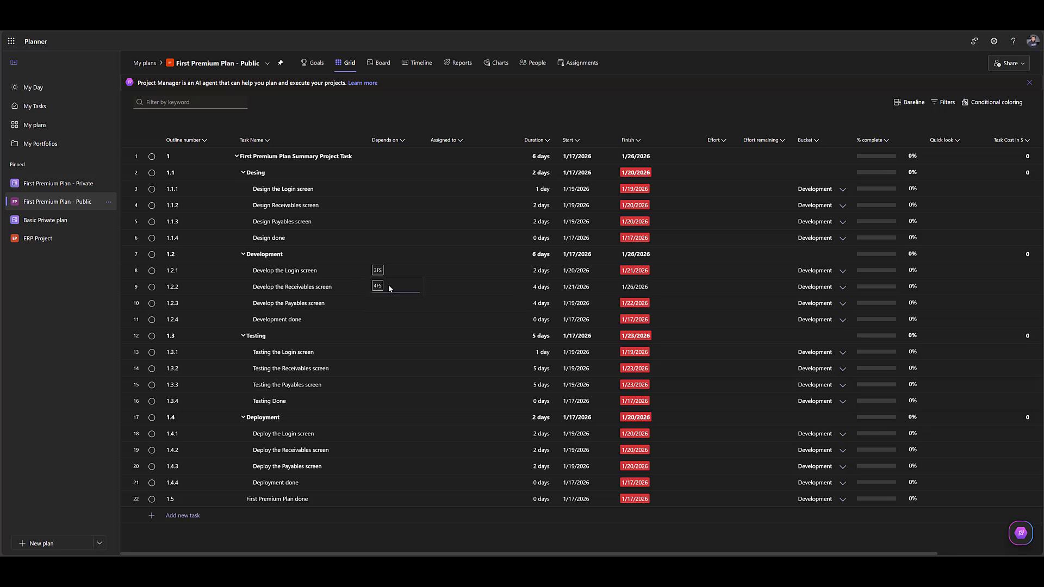
type("5")
key("Return")
Make the Login, Receivables and Payables testing tasks depend on tasks 8, 9 and 10 respectively.
key("Down")
key("Down")
key("Down")
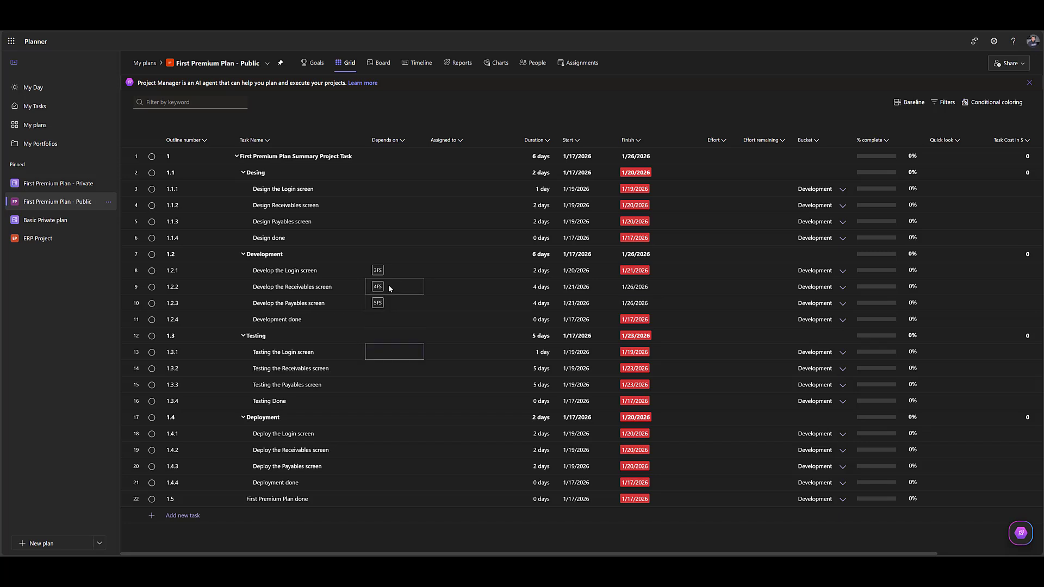
type("8")
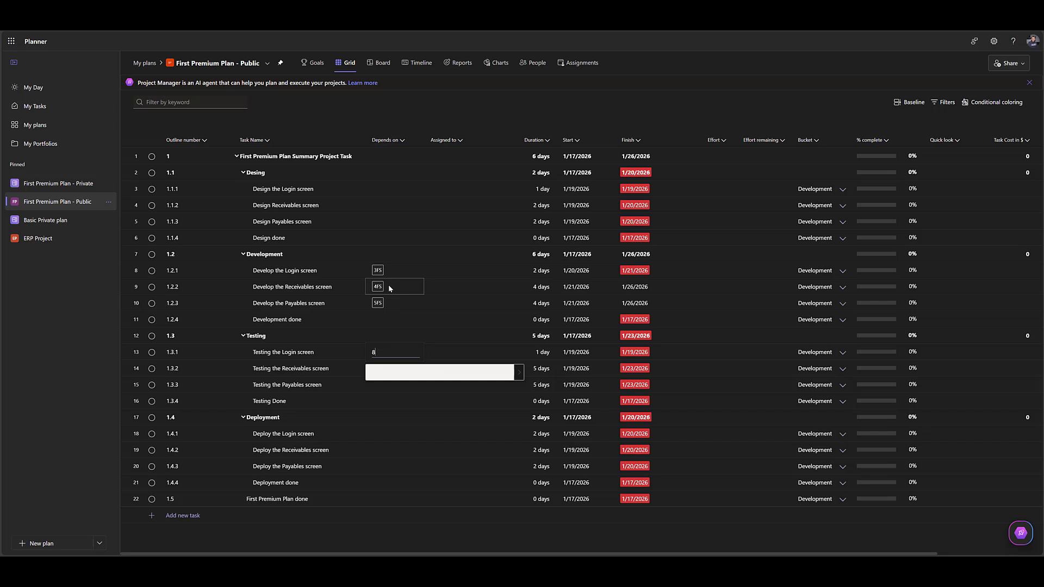
key("Return")
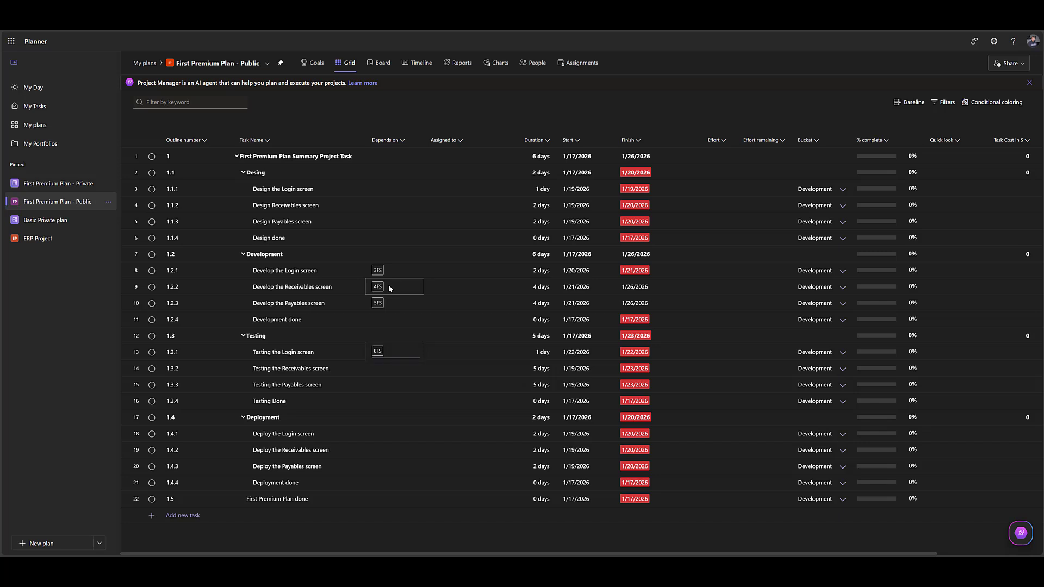
key("Down")
key("Down")
key("Up")
type("9")
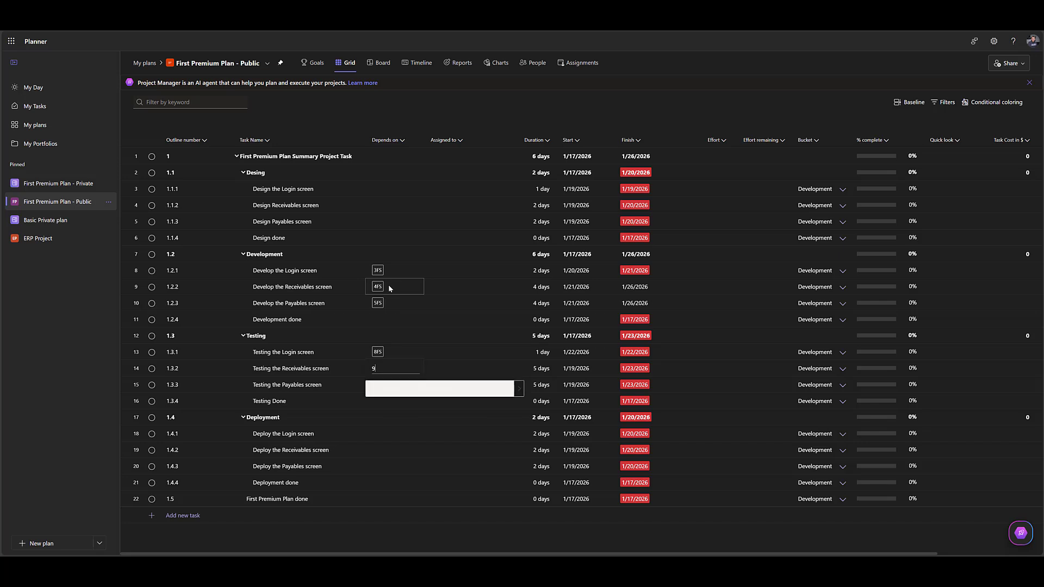
key("Return")
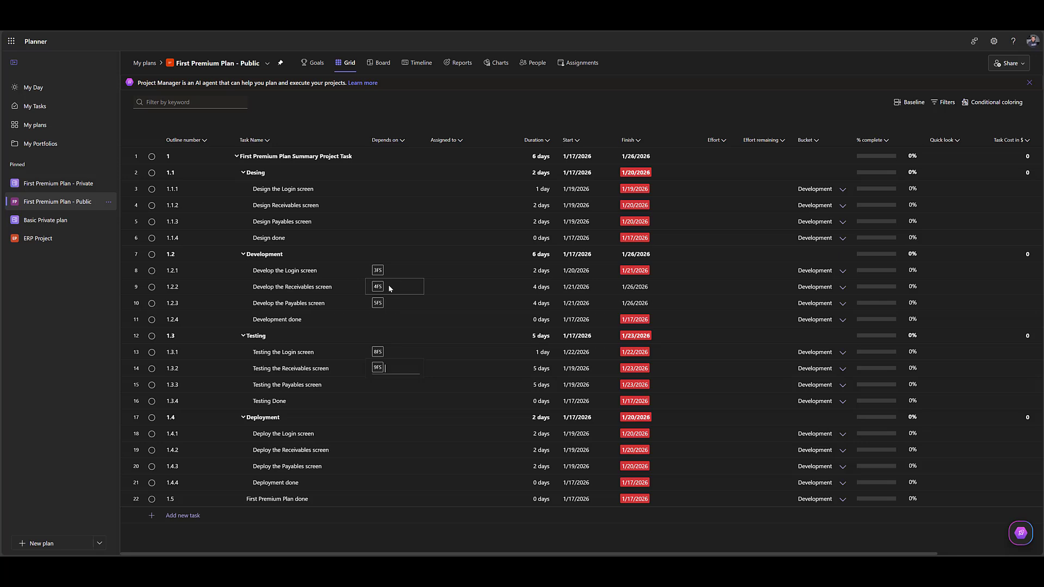
left_click(383, 417)
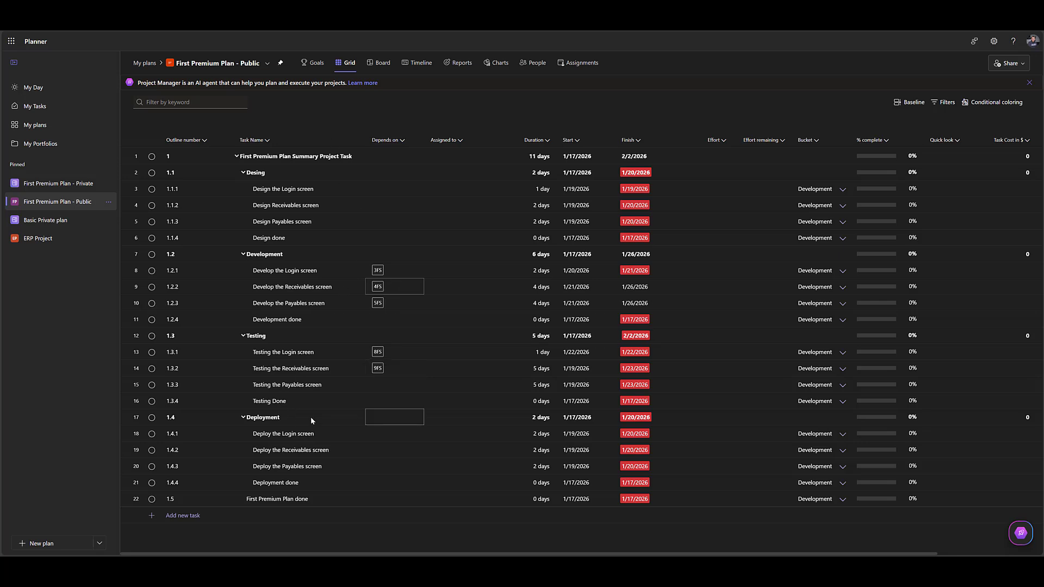
left_click(377, 382)
type("10")
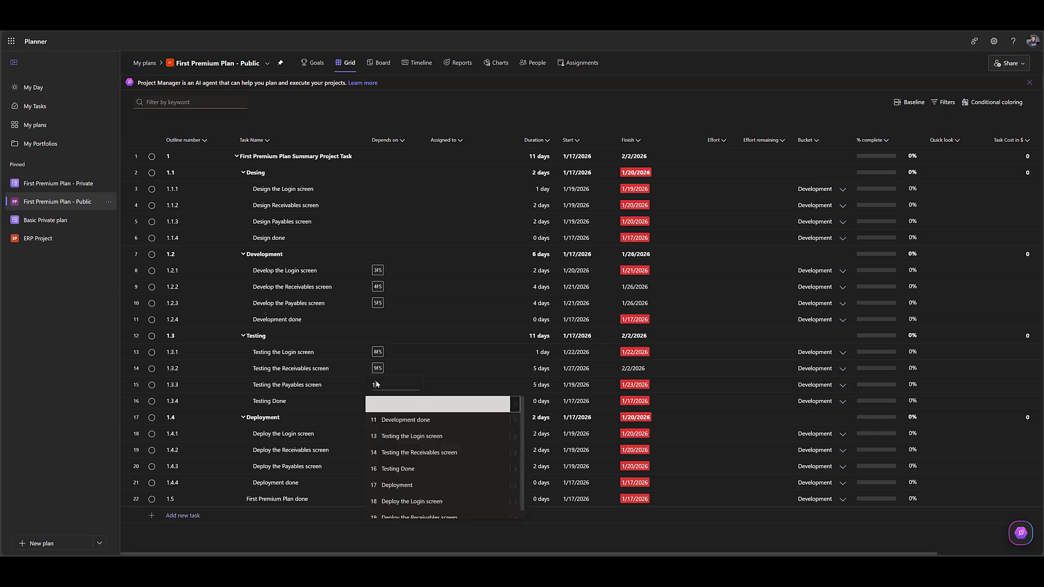
key("Return")
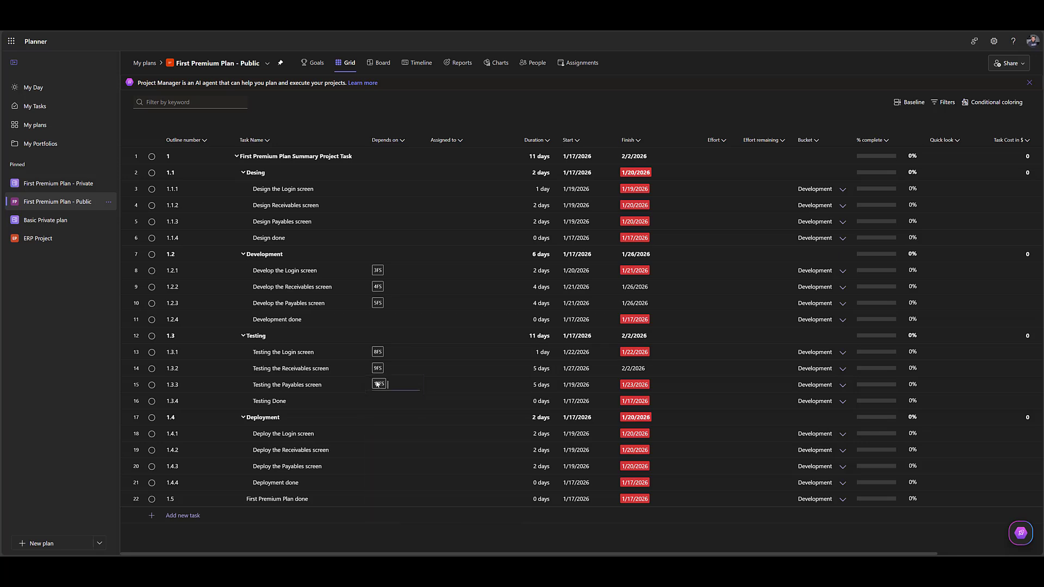
Make the Login, Receivables and Payables deployment tasks depend on tasks 13, 14 and 15, and Deployment done on task 16.
left_click(380, 437)
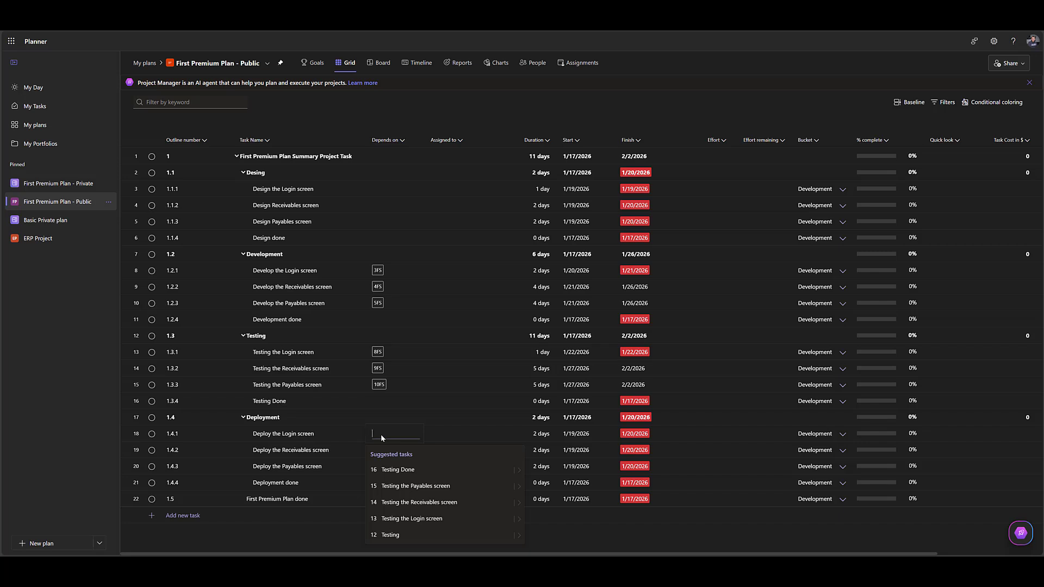
type("13")
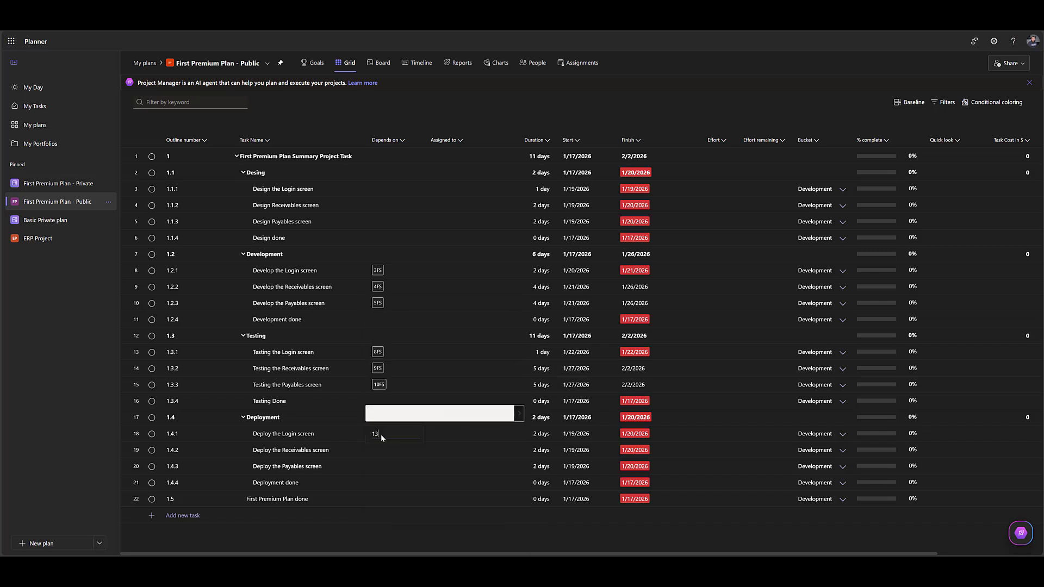
key("Return")
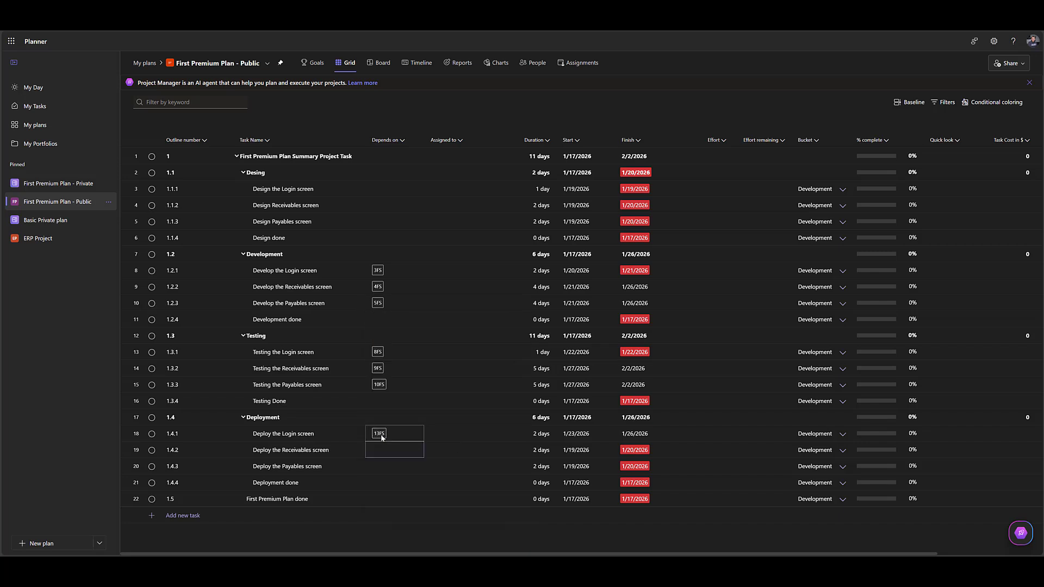
key("Return")
type("15")
key("Return")
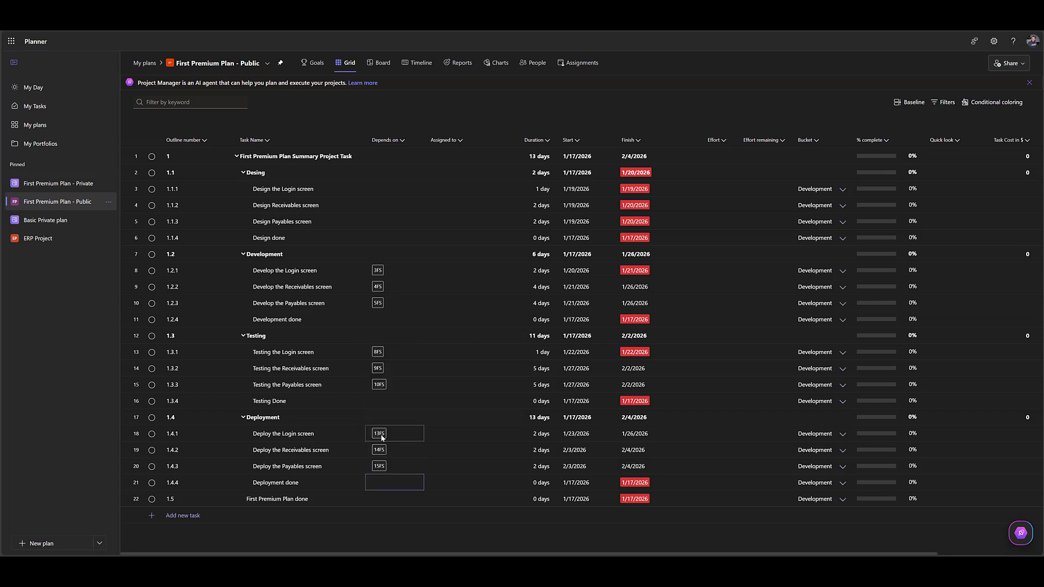
type("16")
key("Return")
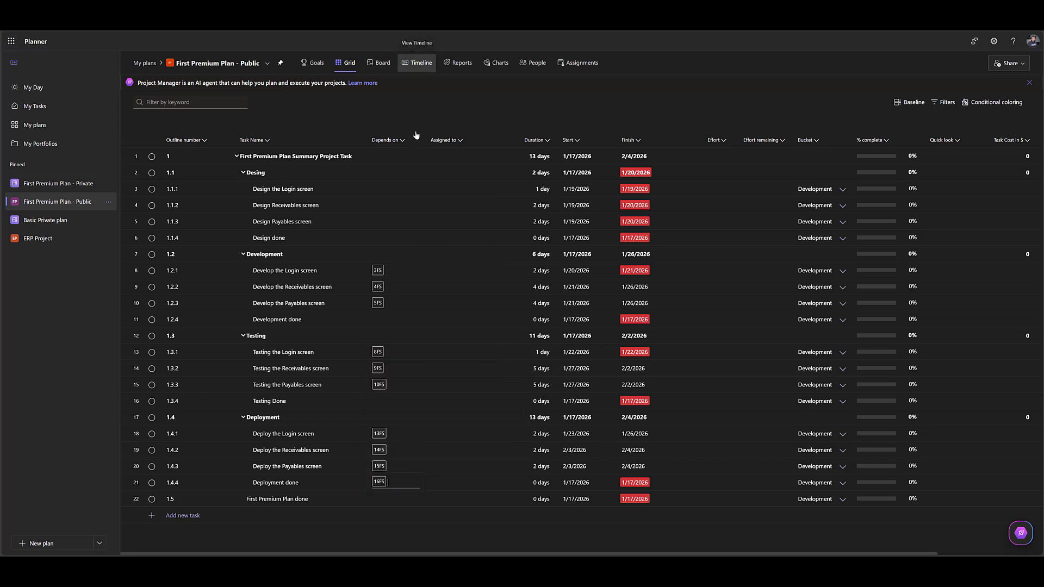
Examine the linked task bars and the milestone positions on the timeline, and return to the grid.
left_click(417, 63)
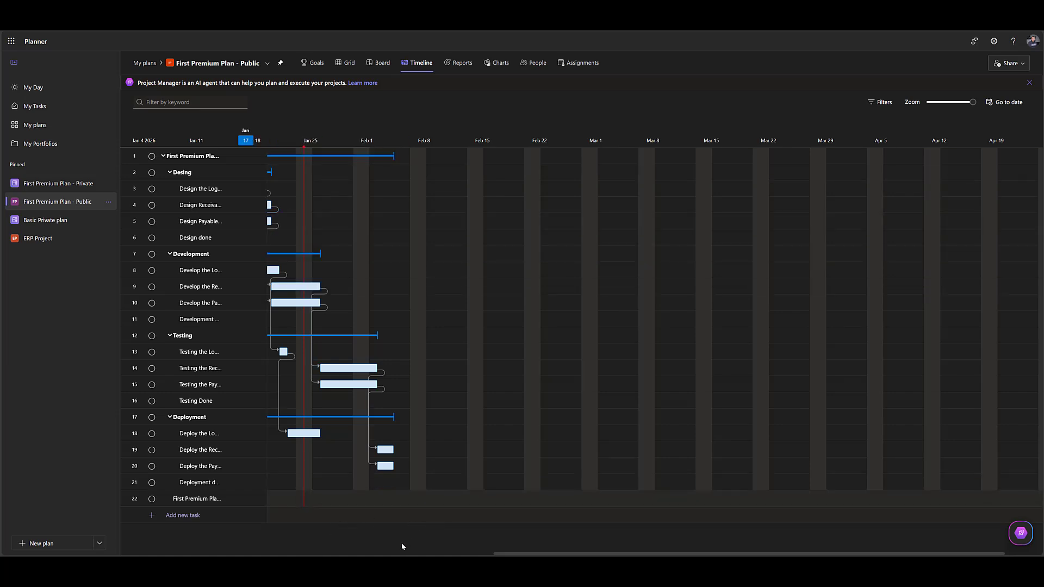
left_click_drag(497, 553, 421, 552)
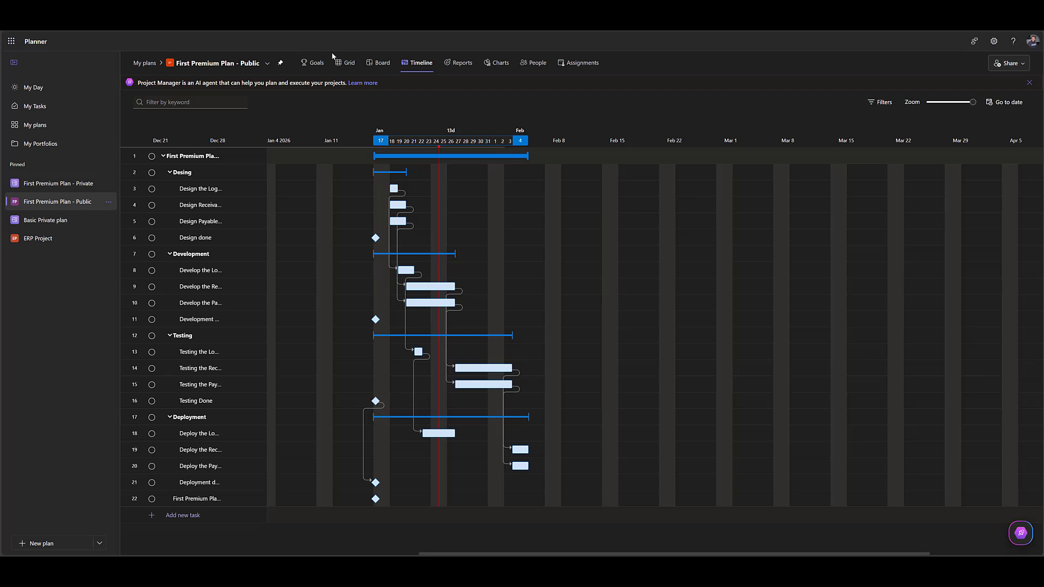
left_click(348, 63)
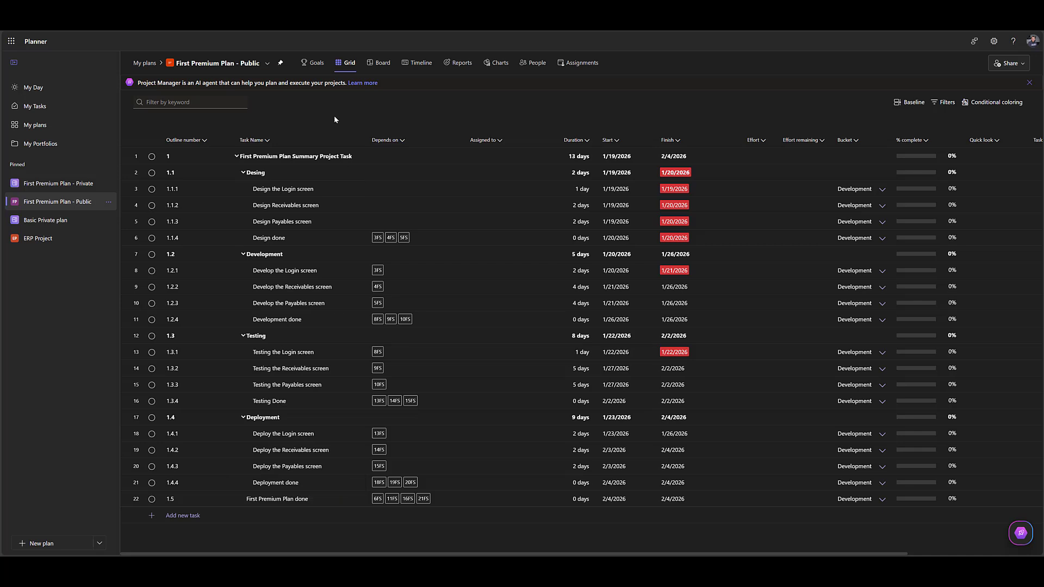
Check the whole schedule with the milestone dependencies on the timeline, and return to the grid.
left_click(406, 63)
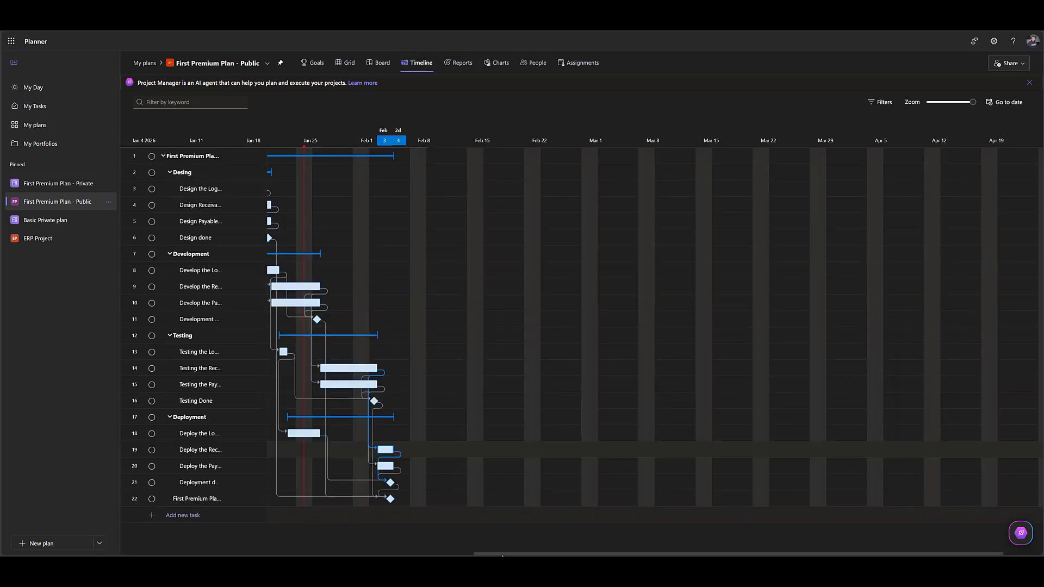
left_click_drag(502, 556, 381, 554)
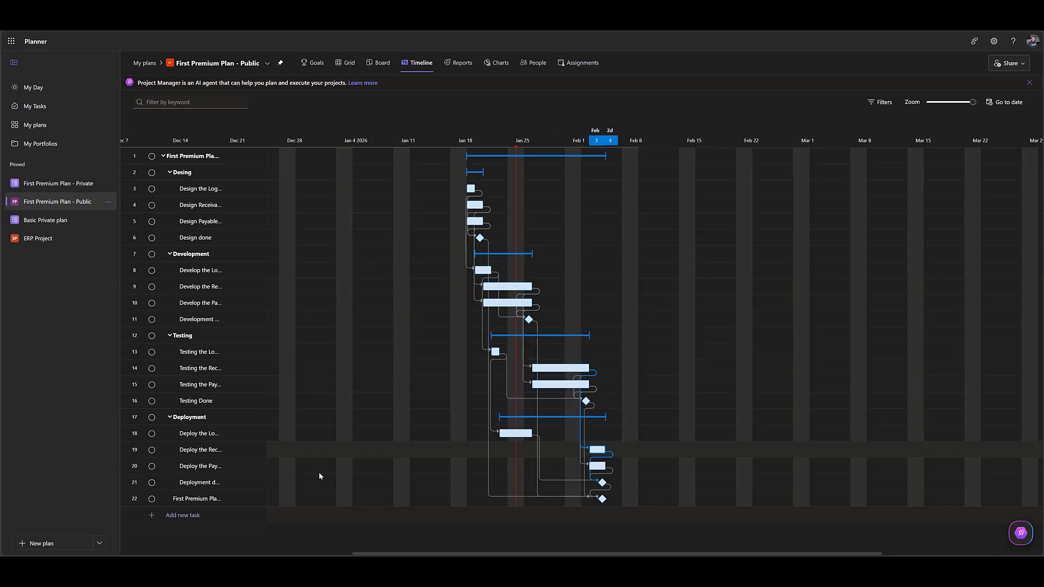
left_click(342, 66)
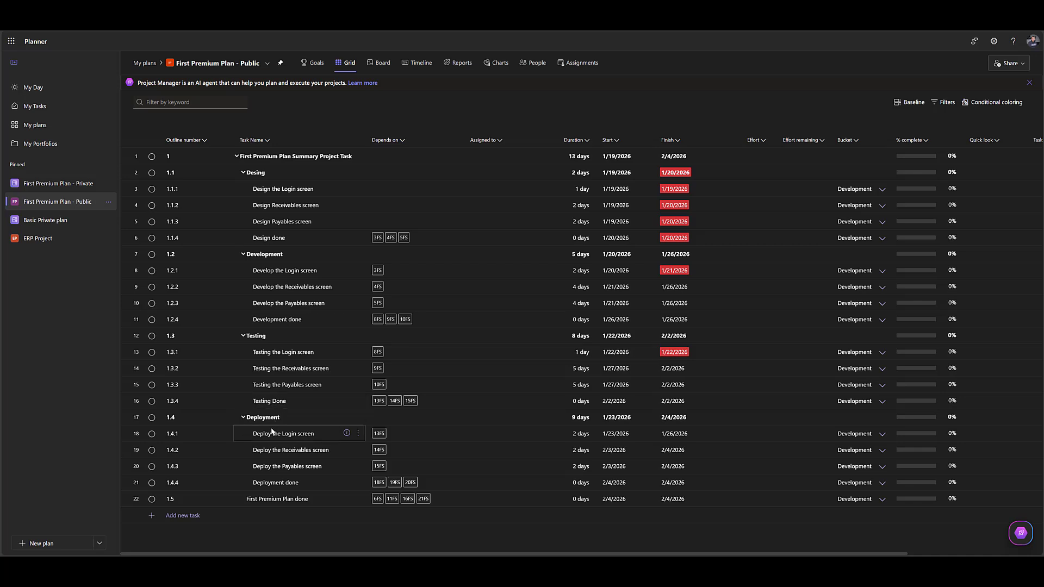
Add a bucket named Design to the plan's board.
left_click(381, 63)
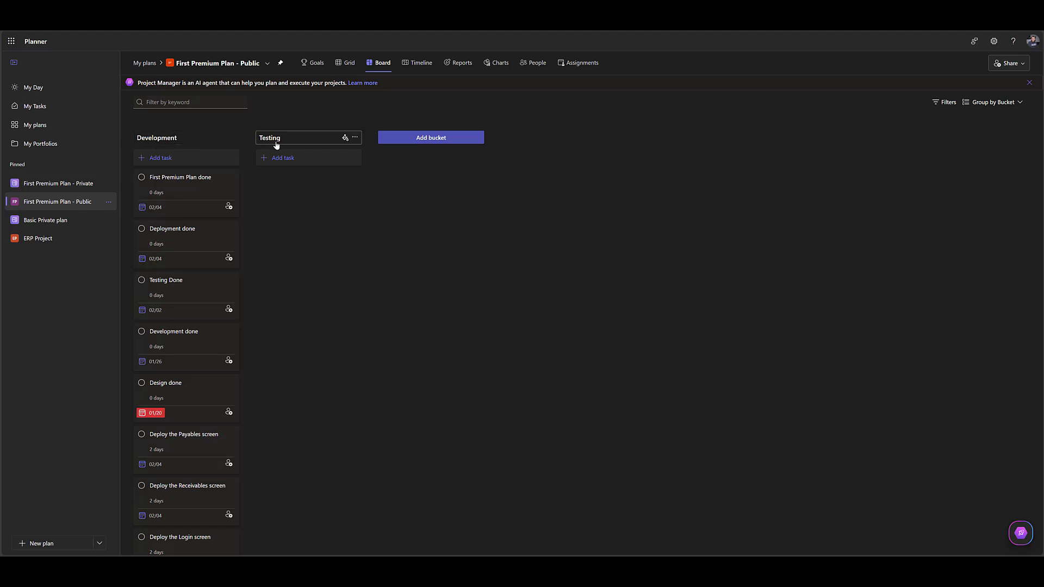
left_click(431, 140)
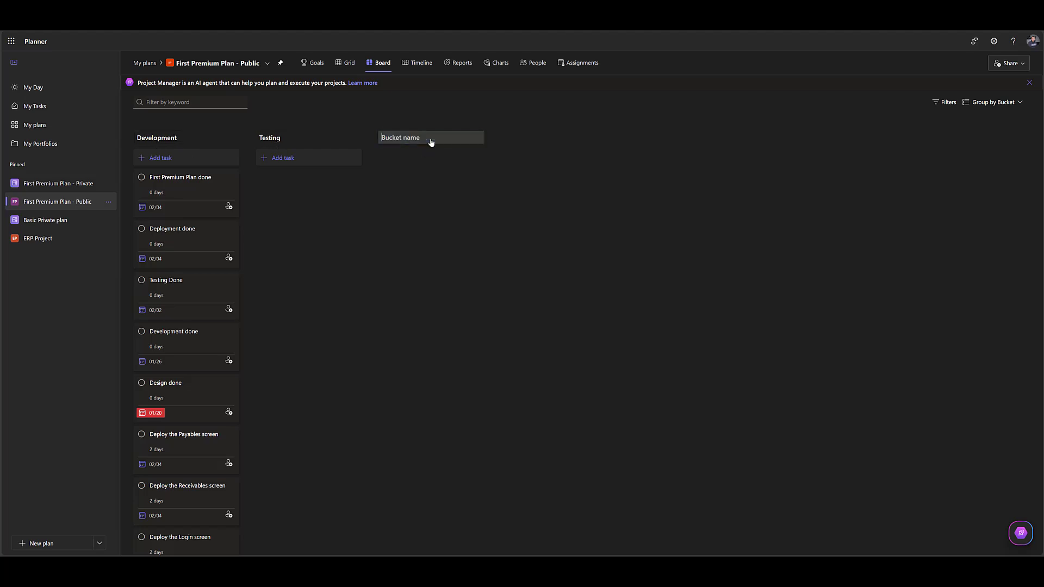
type("Desginh")
key("BackSpace")
key("BackSpace")
type("ign")
key("Return")
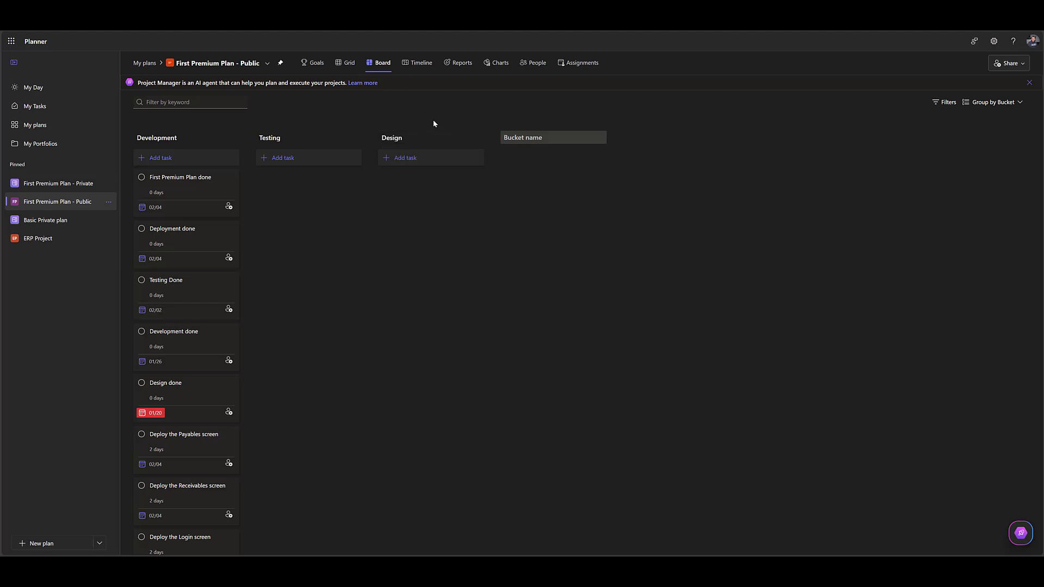
Add a bucket named Deployment and move the Design bucket ahead of Development.
type("Deployment")
key("Return")
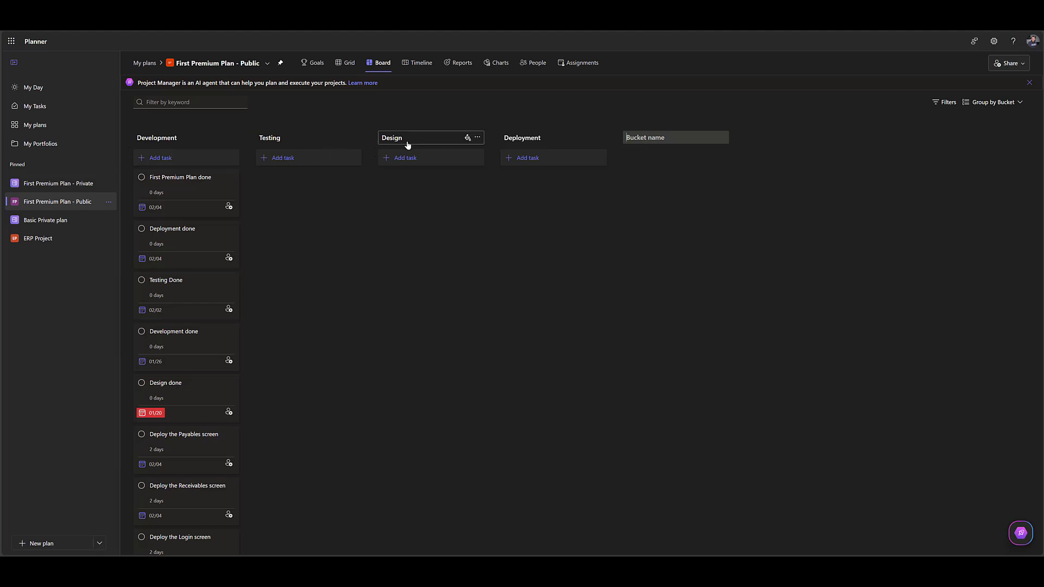
left_click_drag(406, 144, 183, 140)
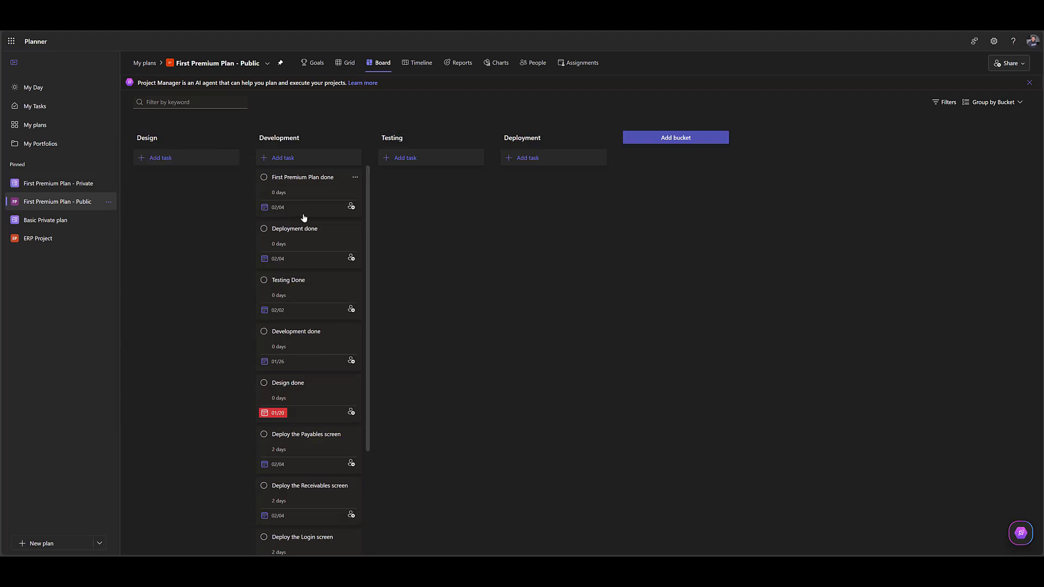
Add a bucket named Milestones to the plan's board.
left_click(683, 136)
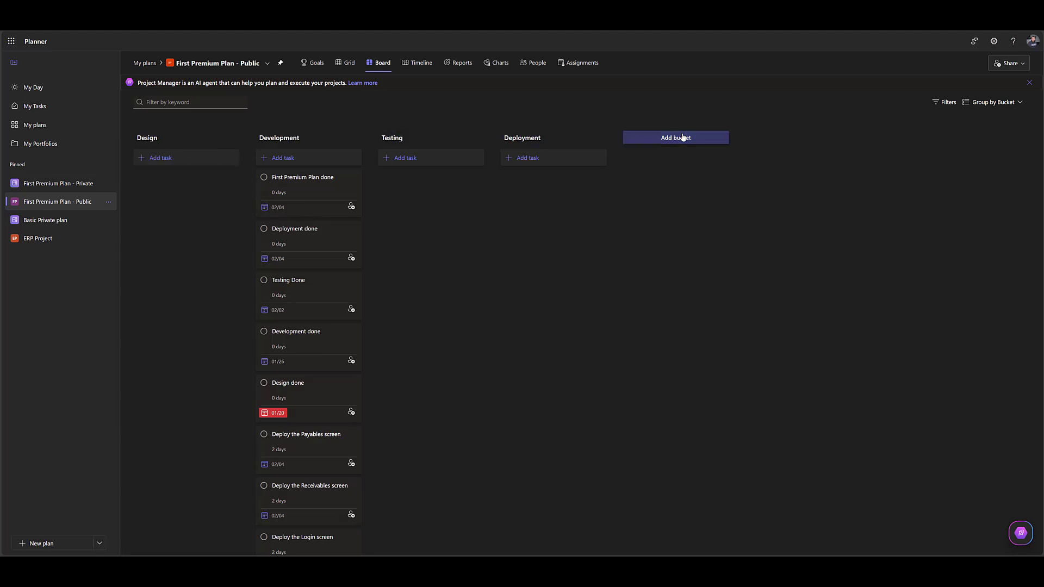
type("Milsesot")
type("nes")
key("BackSpace")
key("BackSpace")
key("BackSpace")
key("BackSpace")
key("BackSpace")
key("BackSpace")
type("estones")
key("Return")
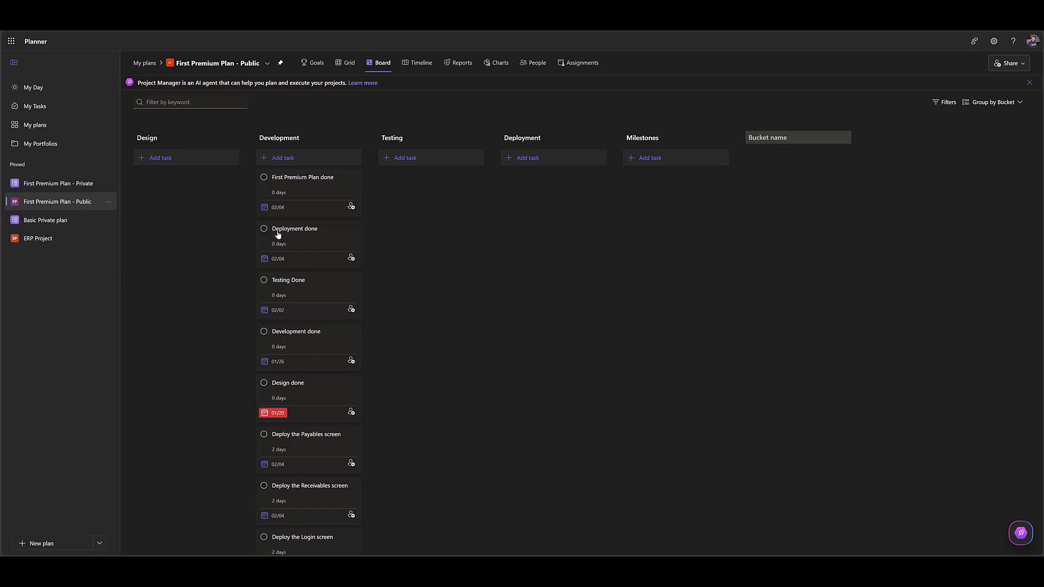
Move the First Premium Plan done and Deployment done cards from Development to the Milestones bucket, and return to the grid.
left_click_drag(574, 210, 673, 195)
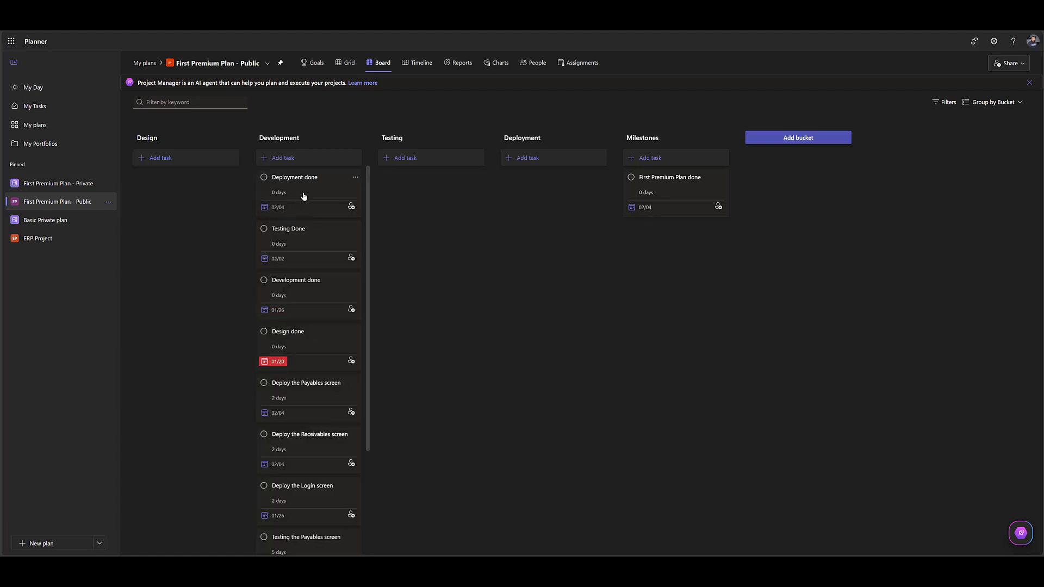
left_click_drag(303, 196, 693, 263)
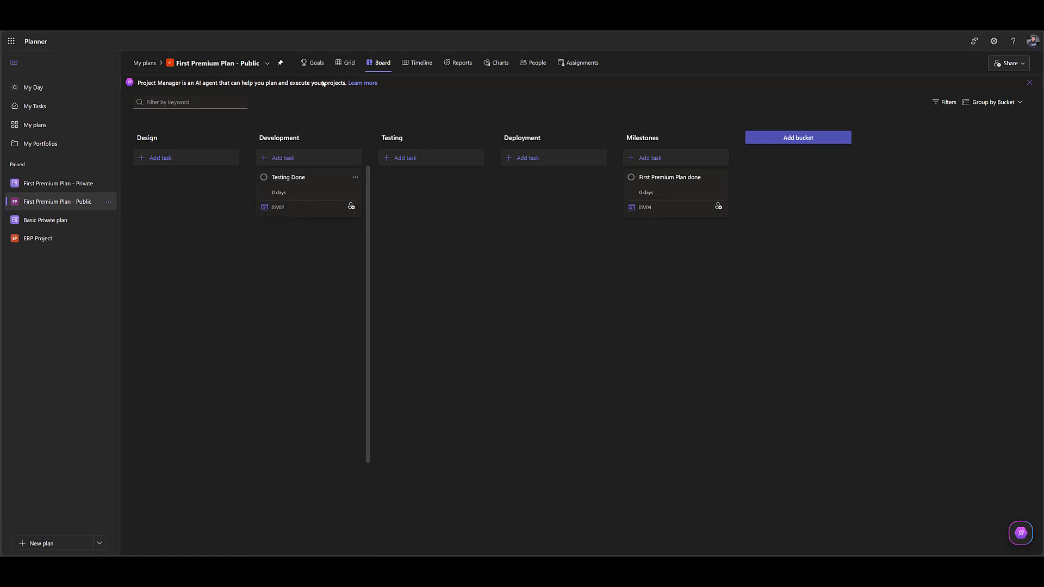
left_click(342, 66)
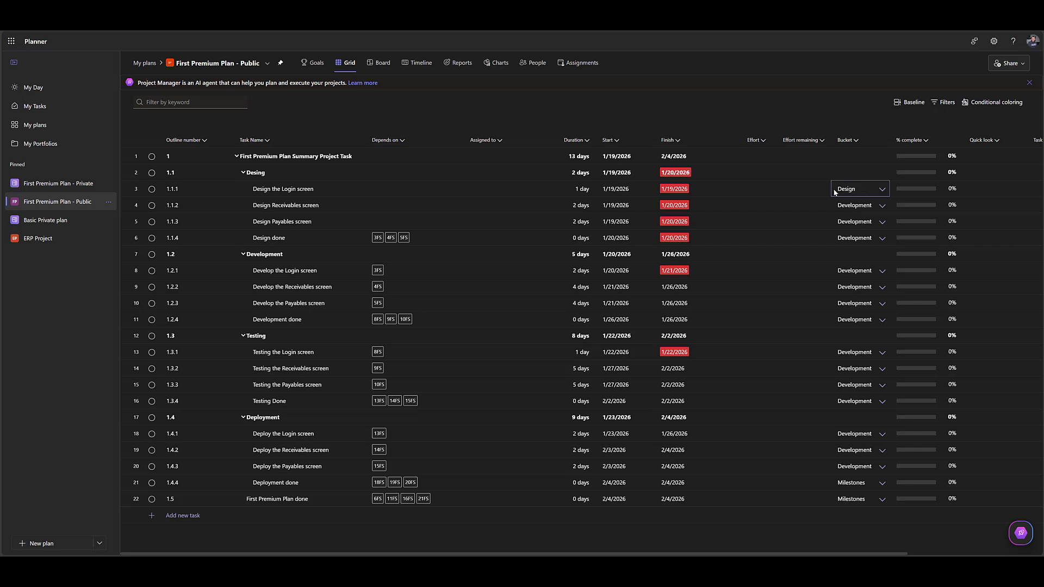
Put the tasks for designing the Login, Receivables and Payables screens in the Design bucket.
key("Return")
key("Up")
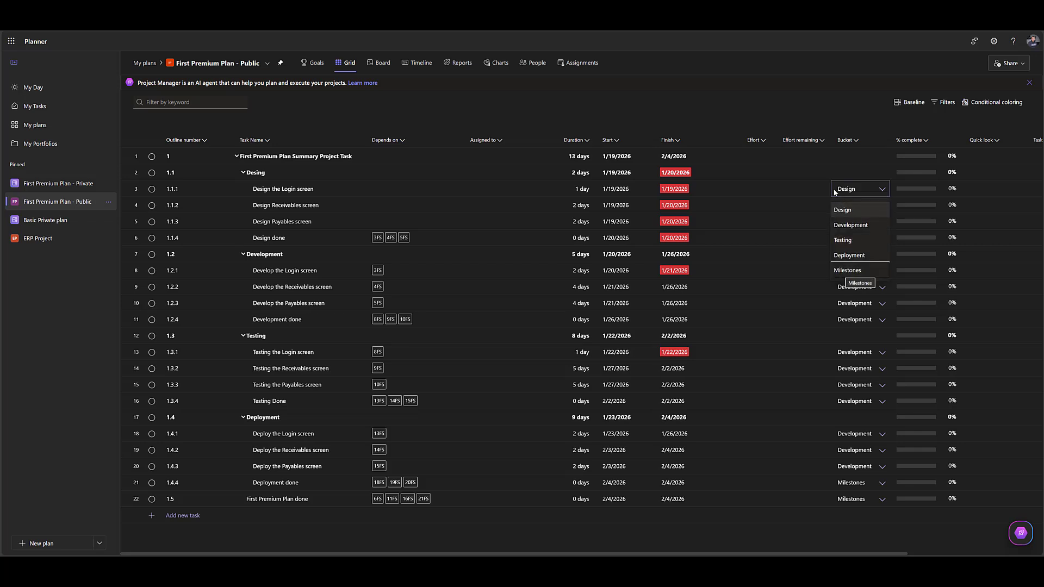
key("Escape")
key("Up")
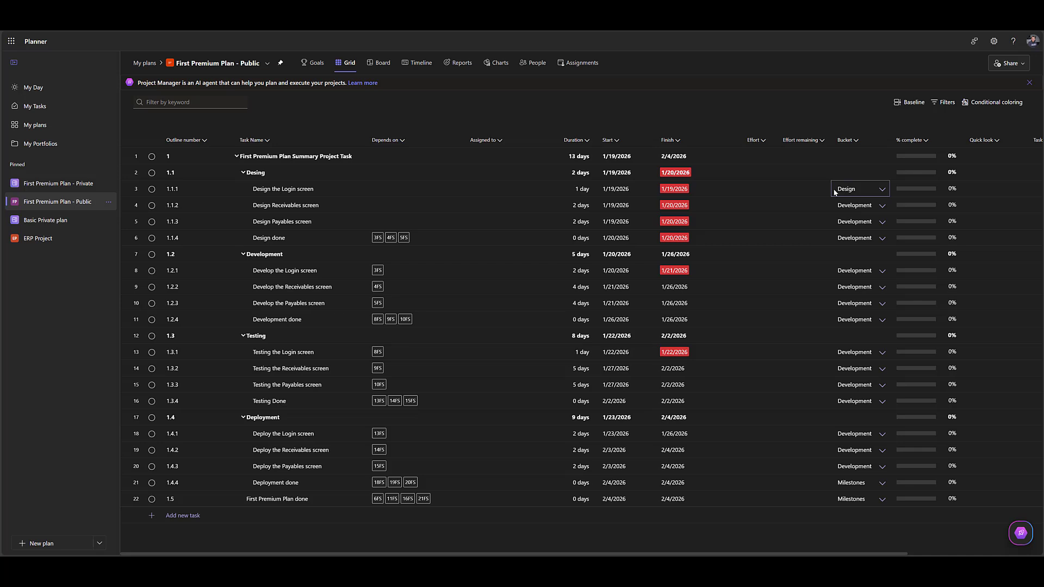
key("ctrl+c")
key("Down")
key("ctrl+v")
key("Down")
key("ctrl+v")
Set the bucket of the Design done milestone to Milestones.
key("Down")
key("Escape")
key("m")
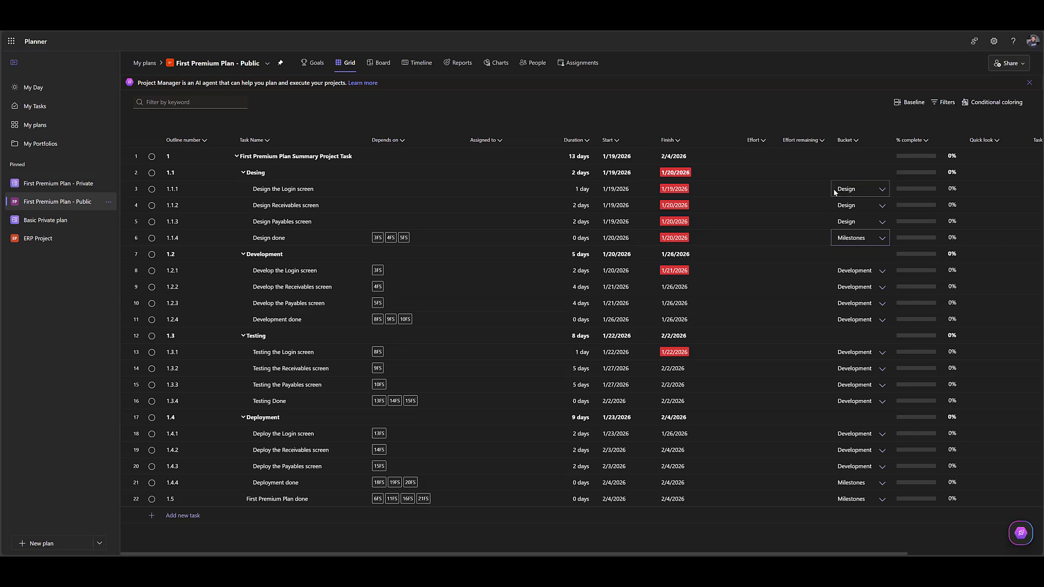
Set the bucket of the Testing the Login screen task to Testing.
key("Down")
key("Down")
key("Down")
key("Down")
key("Down")
key("Down")
key("Down")
key("t")
key("Return")
key("Up")
key("Up")
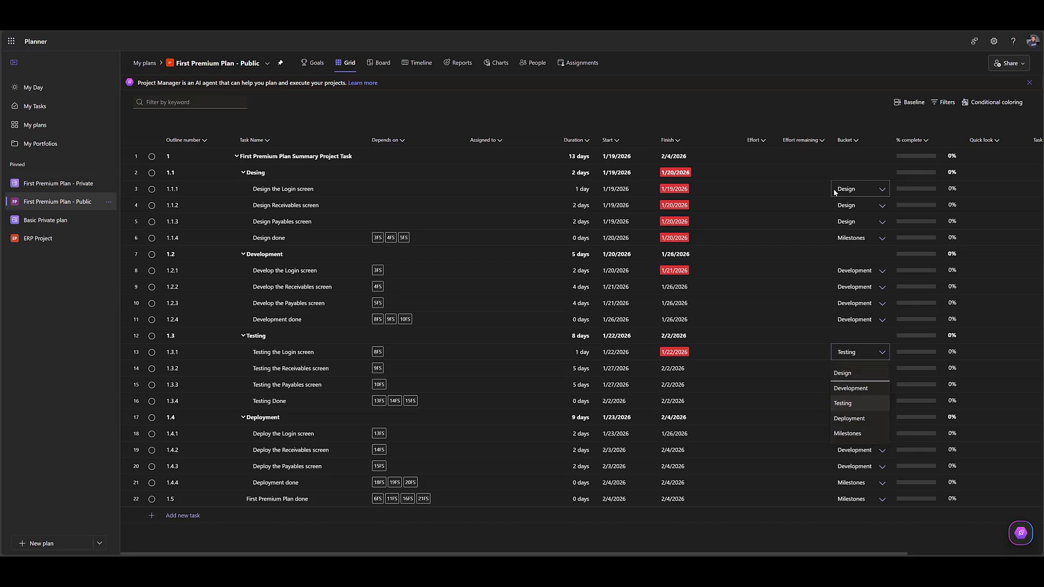
key("Down")
key("Down")
key("Return")
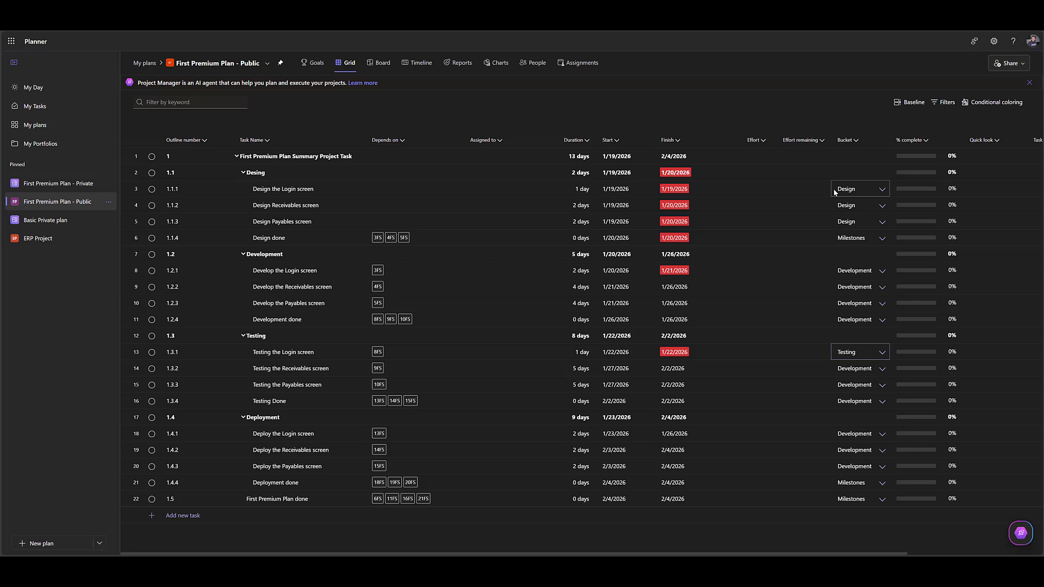
Set the bucket of the Development done milestone to Milestones.
left_click(851, 320)
key("ctrl+v")
left_click(851, 320)
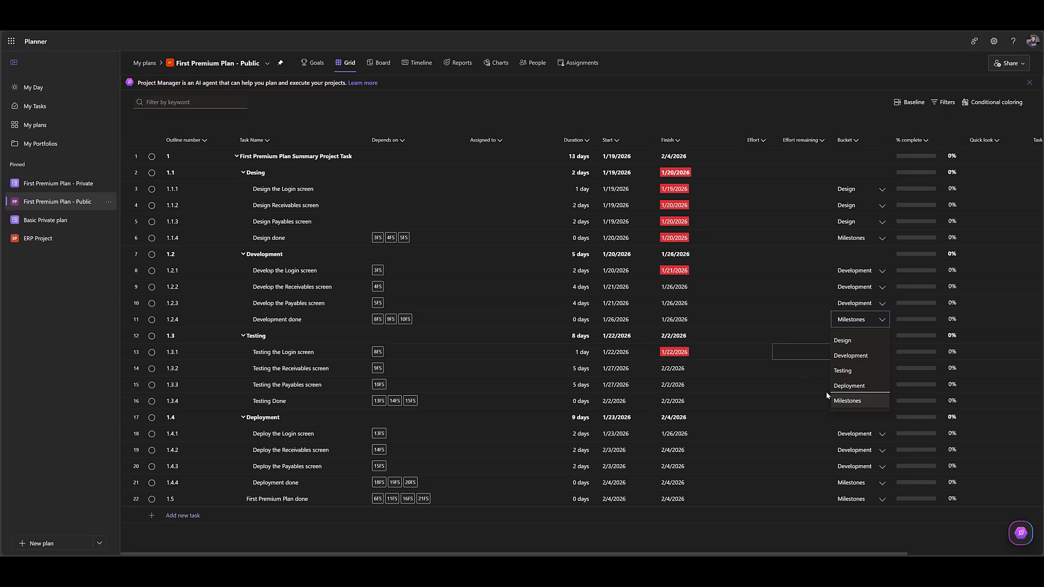
left_click(822, 416)
Put the Testing the Receivables screen and Testing the Payables screen tasks in the Testing bucket.
left_click(852, 375)
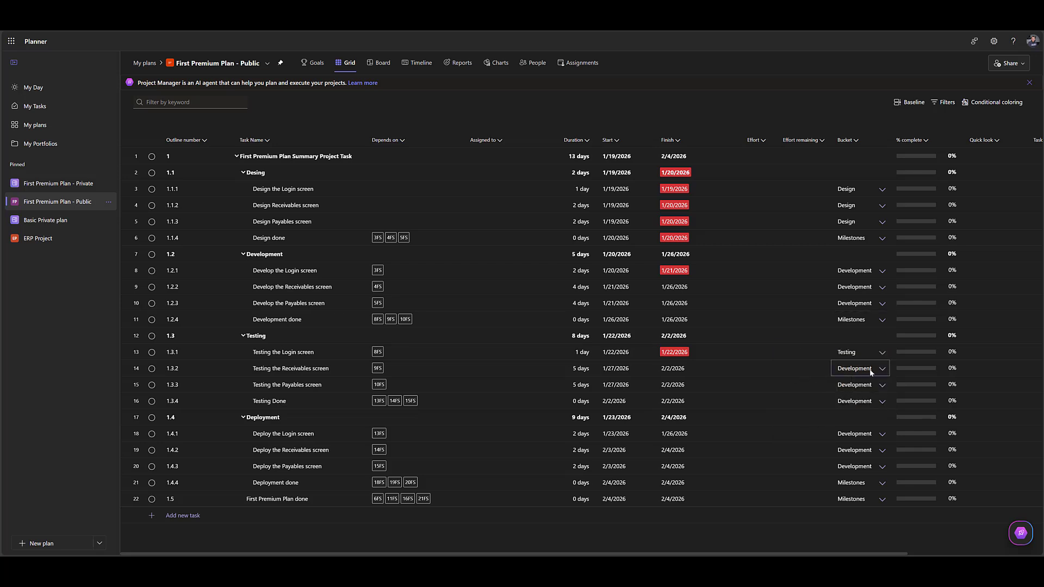
key("ctrl+v")
key("shift+Down")
key("Return")
key("Down")
key("Up")
key("Escape")
Set the bucket of the Deploy the Login screen task to Deployment.
key("Down")
key("Down")
key("Down")
key("d")
left_click(882, 434)
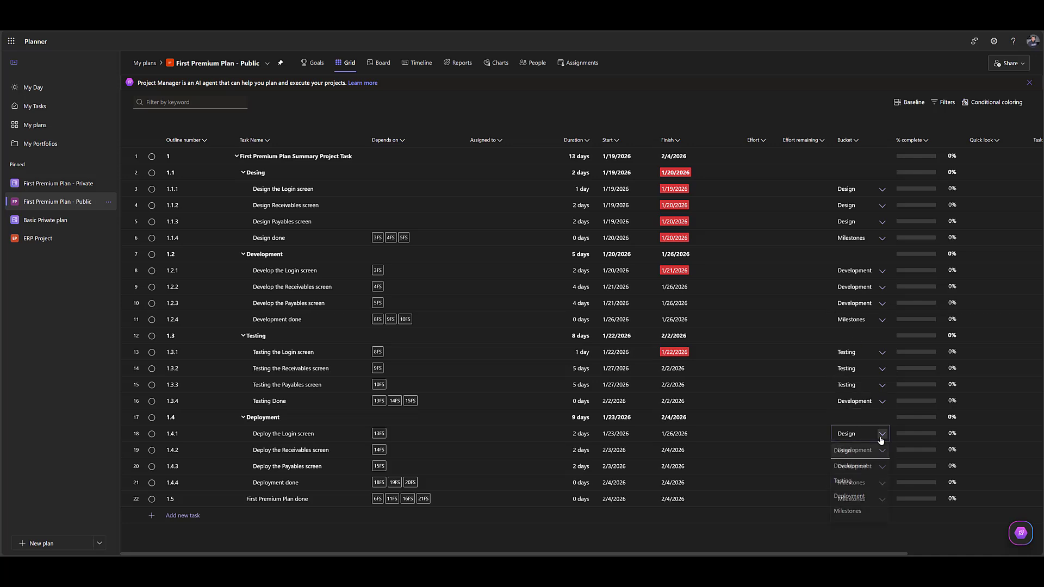
left_click(837, 500)
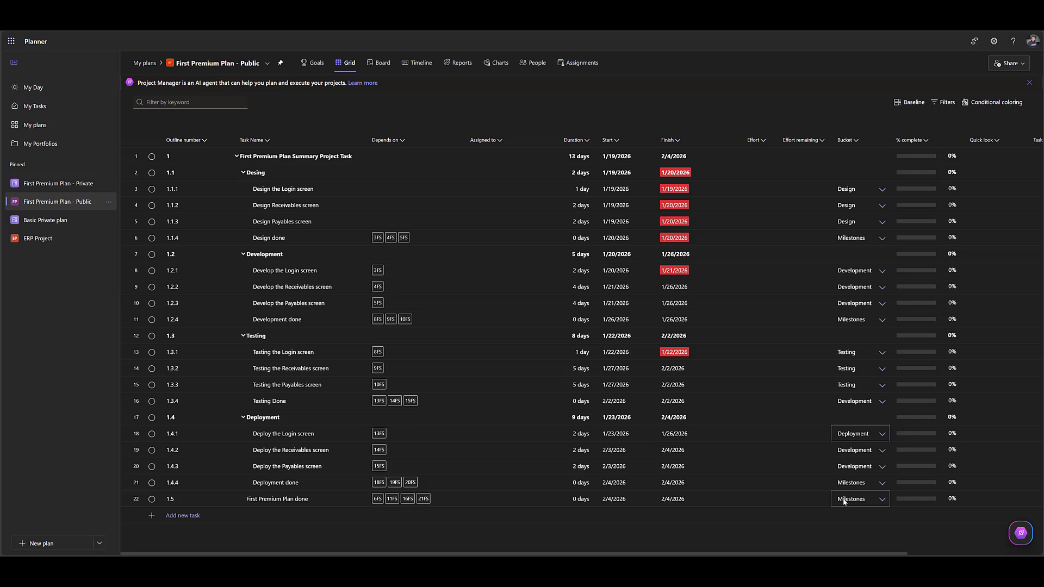
Put the Deploy the Receivables screen and Deploy the Payables screen tasks in the Deployment bucket.
left_click(802, 466)
left_click(858, 439)
left_click(863, 452)
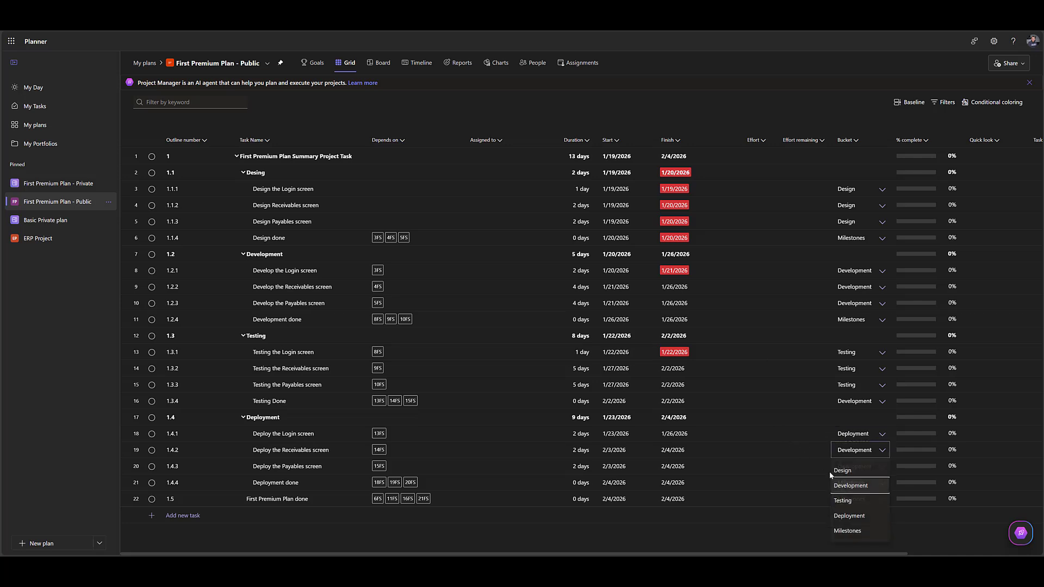
left_click(853, 516)
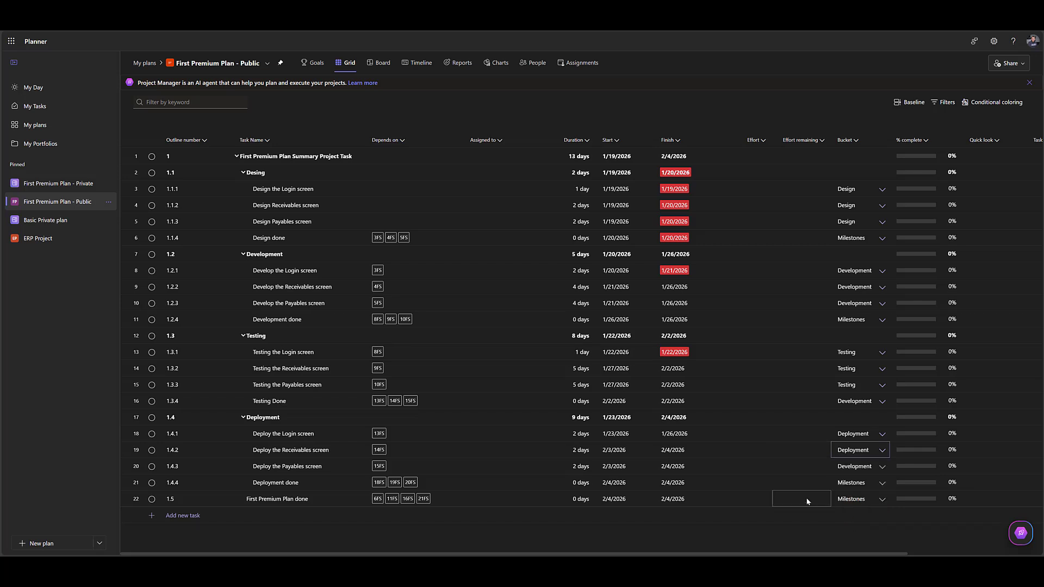
left_click(856, 467)
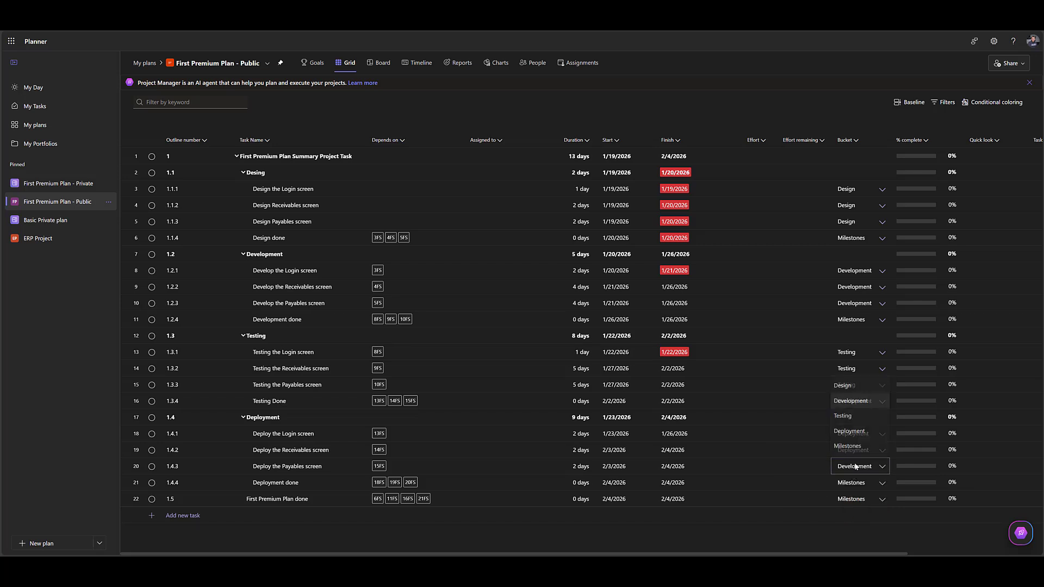
left_click(848, 430)
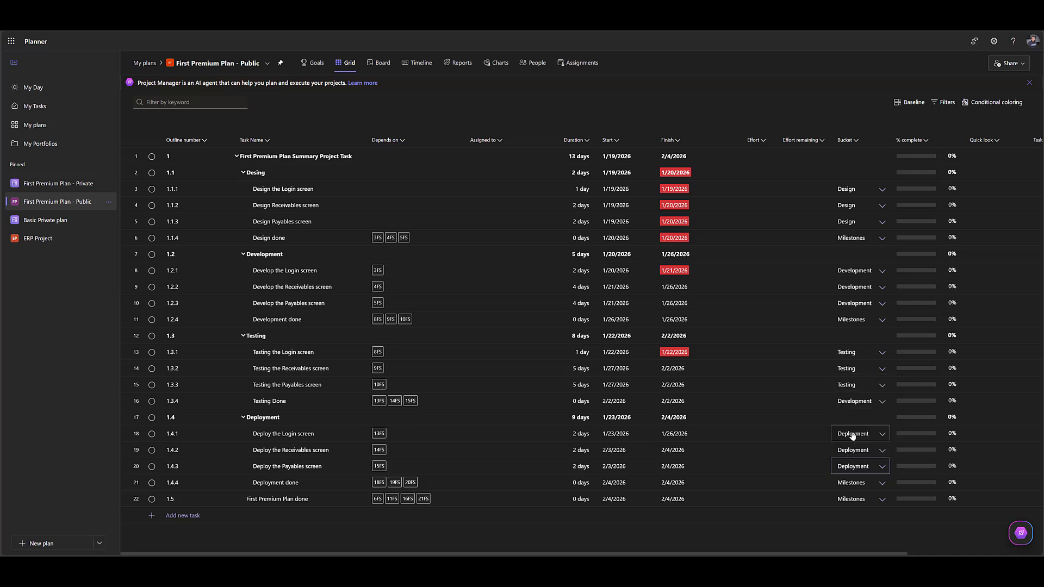
Check how the tasks are distributed over the buckets on the board, and return to the grid.
left_click(380, 63)
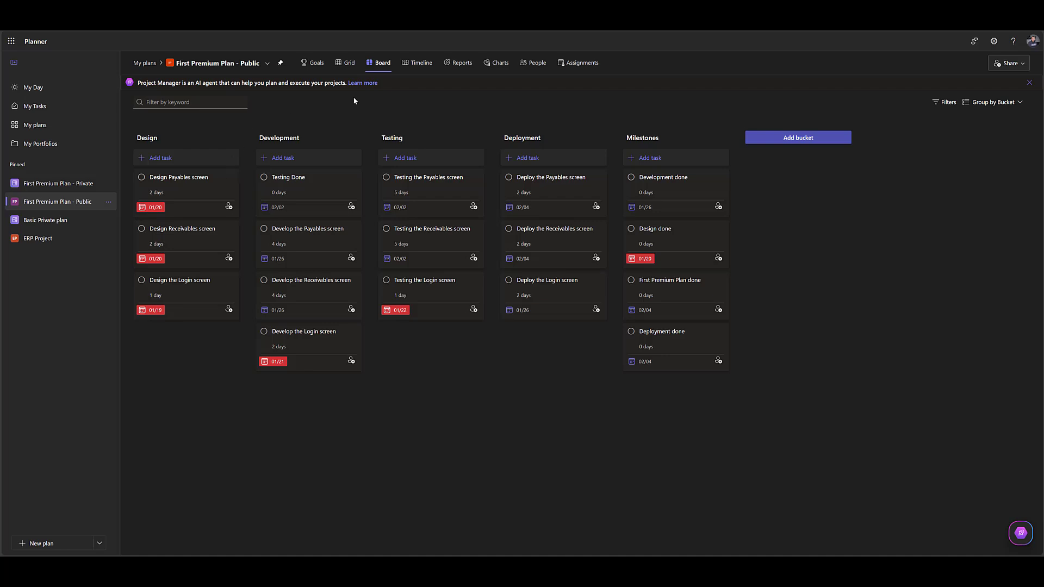
left_click(349, 71)
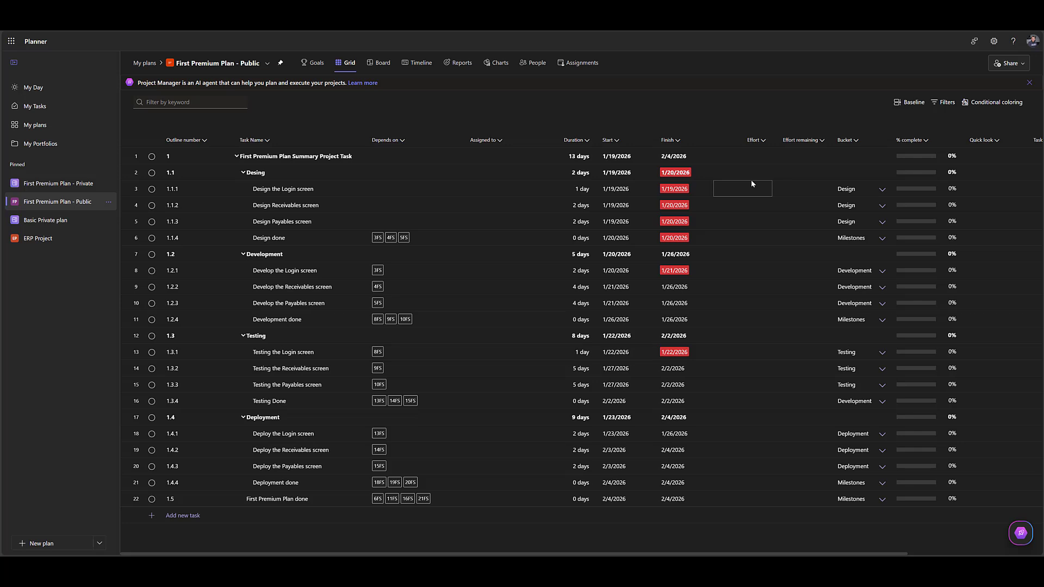
Search for a team member by name and assign that person to the Design the Login screen task.
left_click(479, 191)
type("jo")
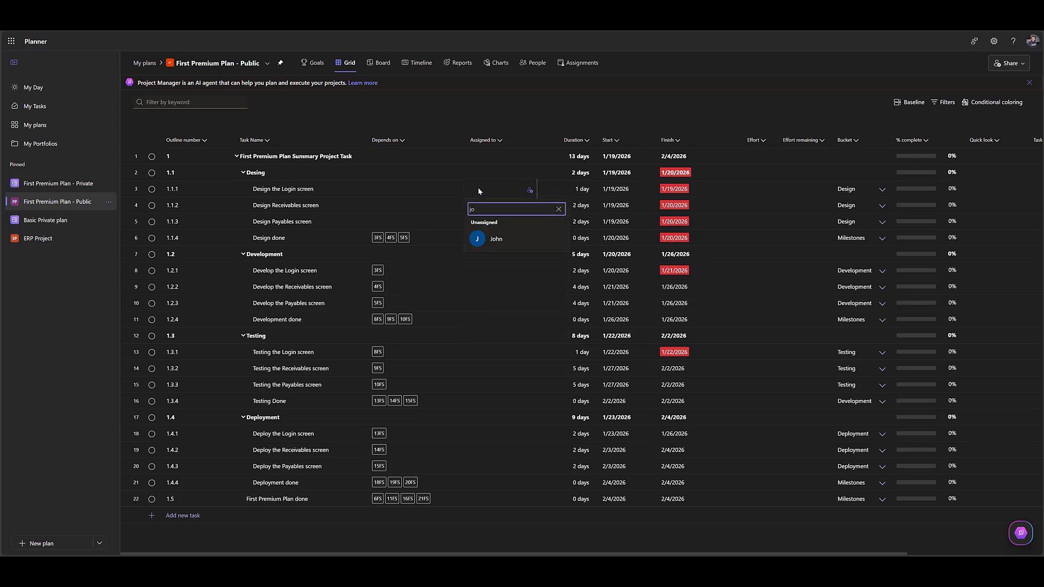
left_click(520, 239)
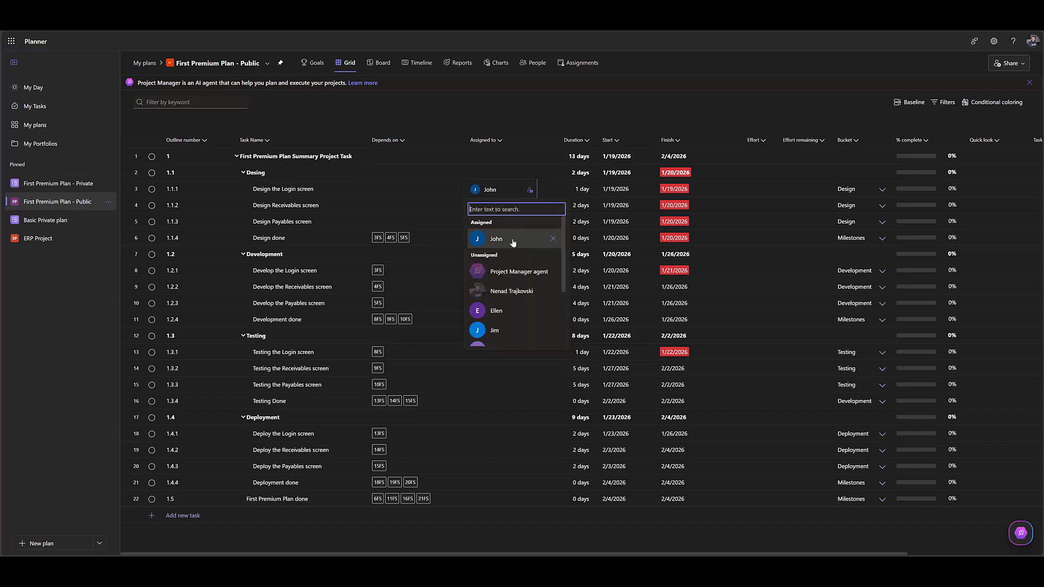
key("Escape")
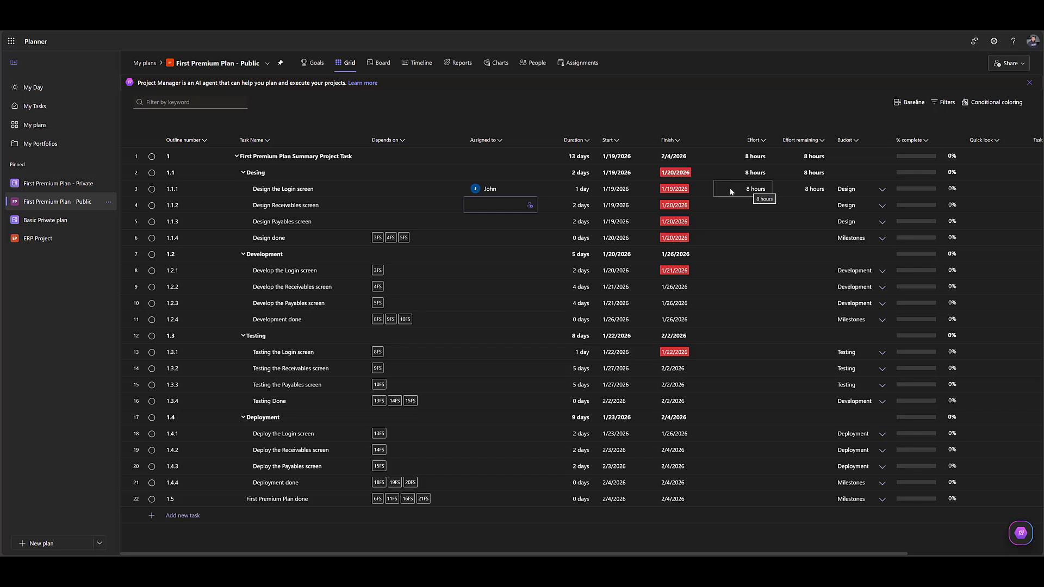
Assign two team members to the Design Receivables screen task.
left_click(502, 205)
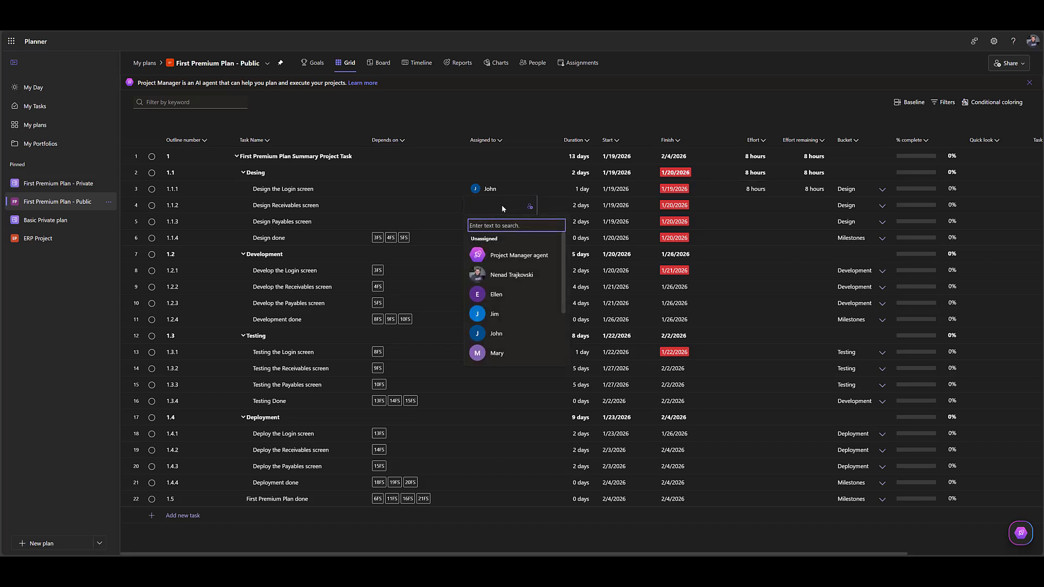
left_click(495, 294)
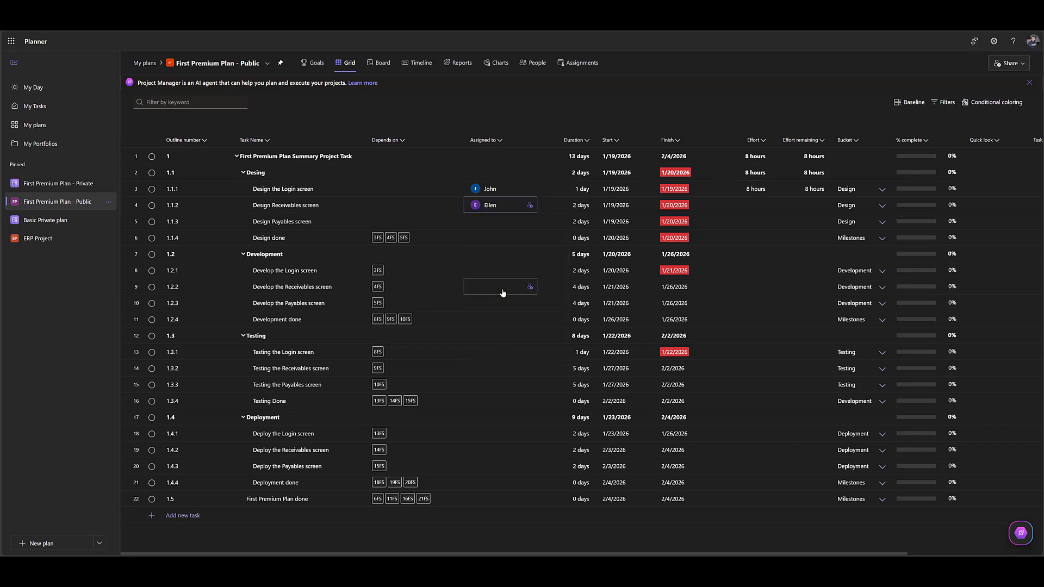
left_click(530, 208)
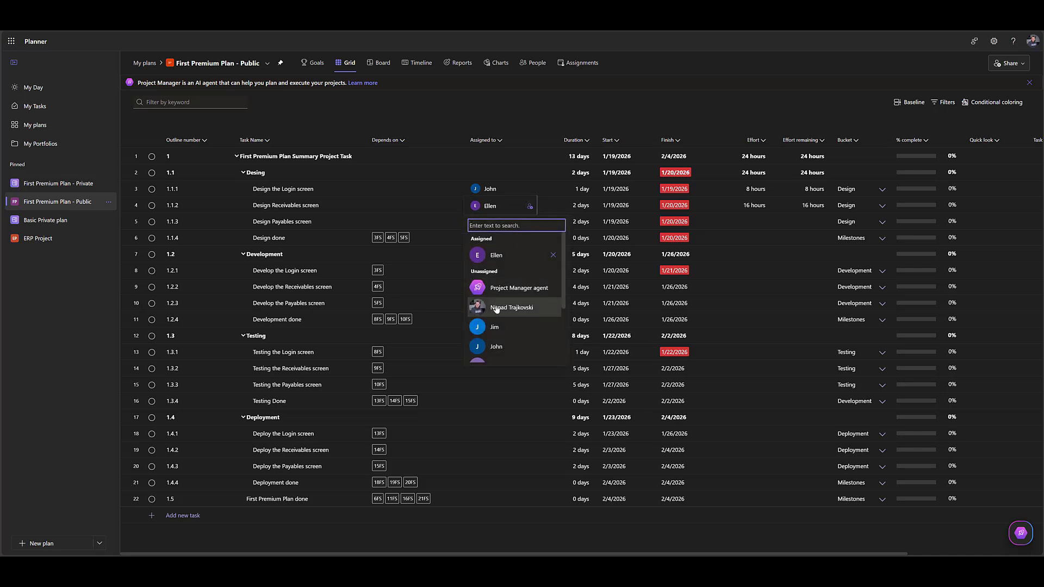
left_click(496, 346)
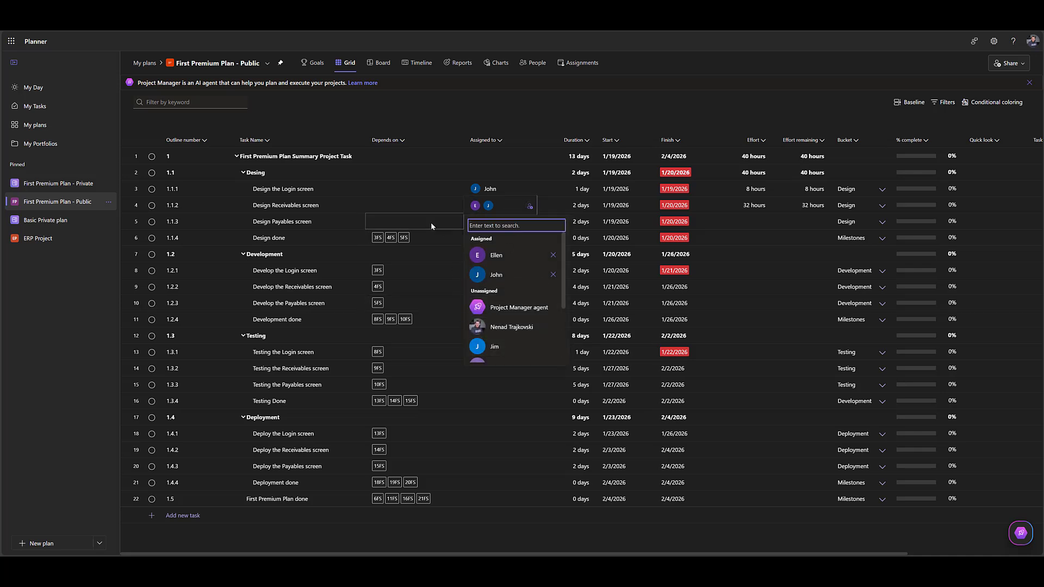
left_click(788, 222)
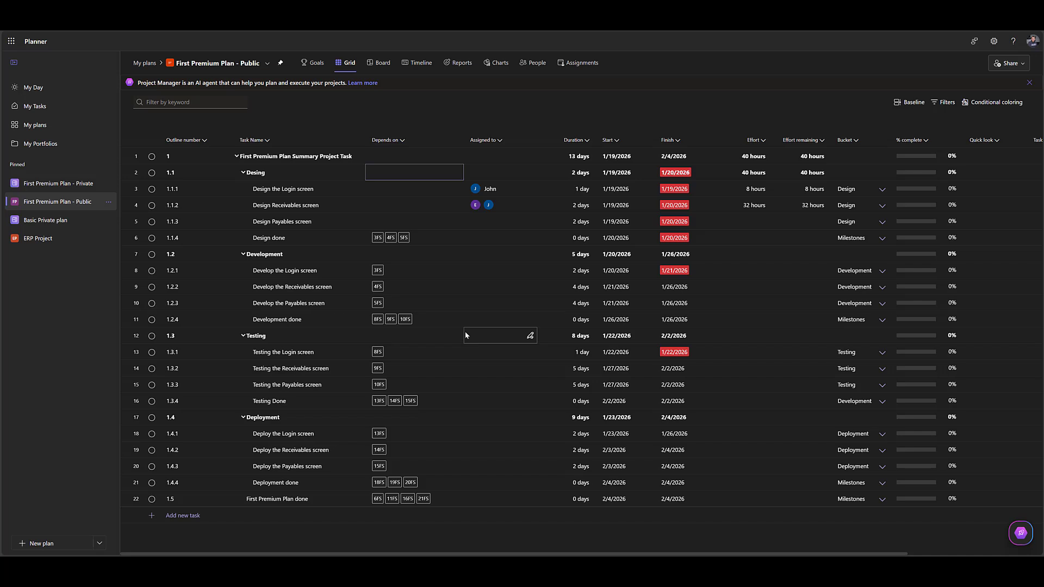
Add the Effort column to the grid of the ERP Project plan, and return to First Premium Plan - Public.
left_click(61, 236)
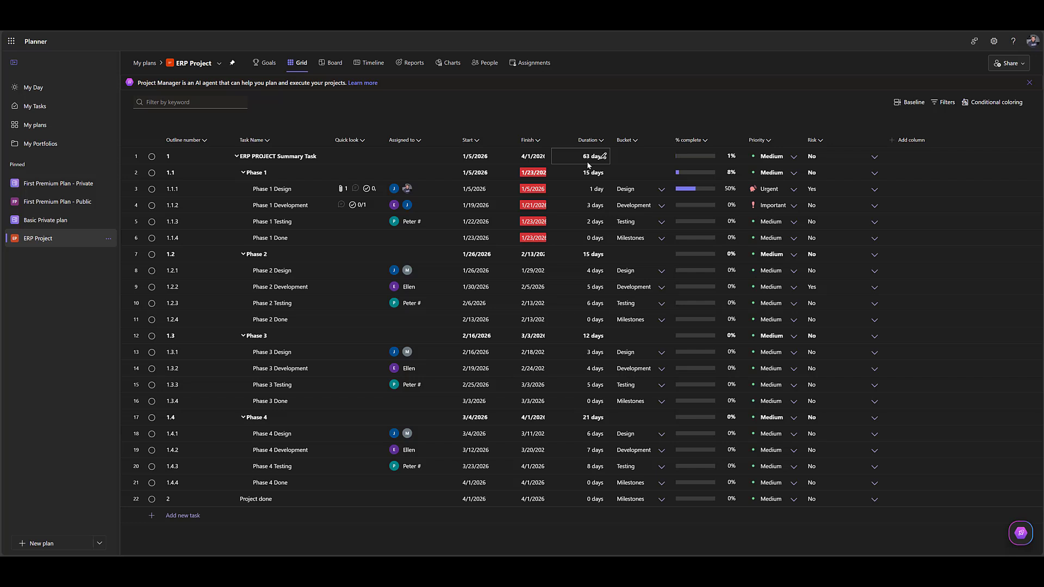
left_click(911, 143)
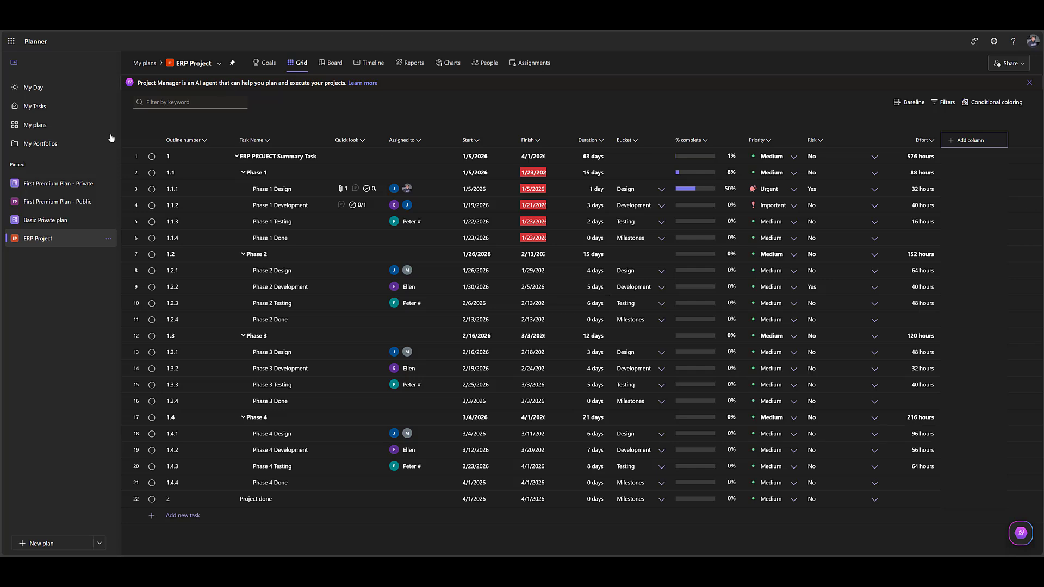
left_click(59, 191)
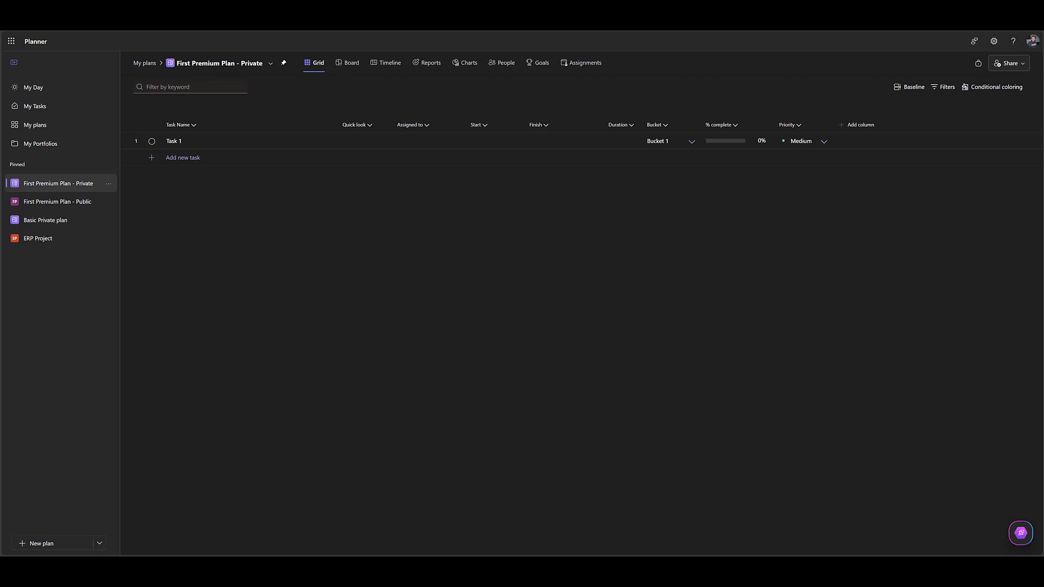
left_click(67, 205)
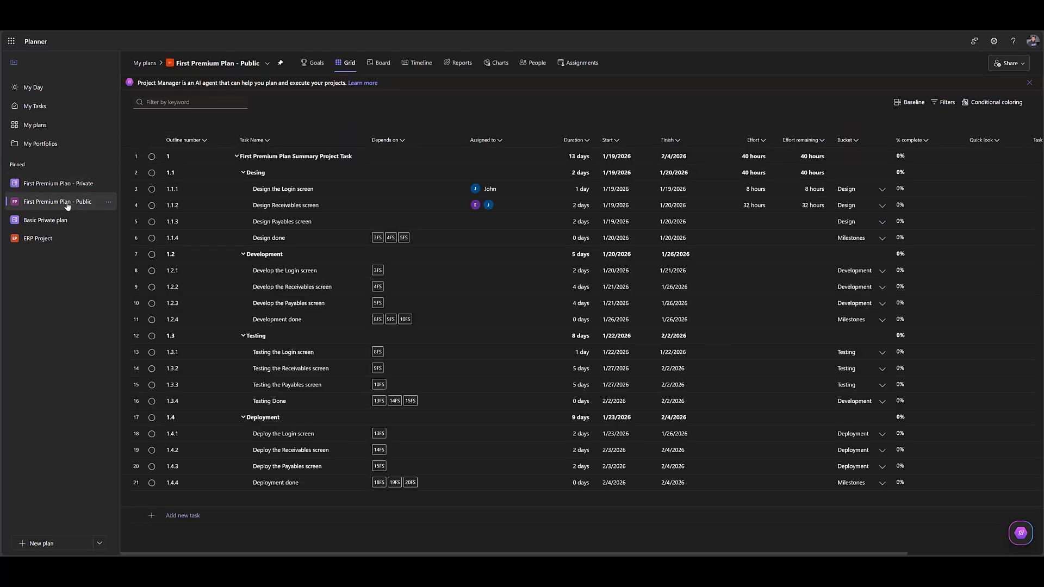